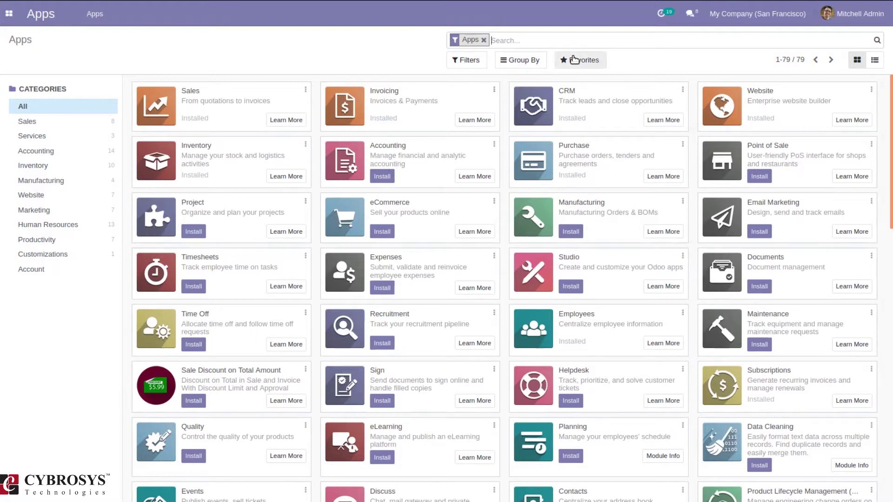
Search the Apps for 'delivery' and install the bpost Shipping connector
{"action": "type", "text": "delive"}
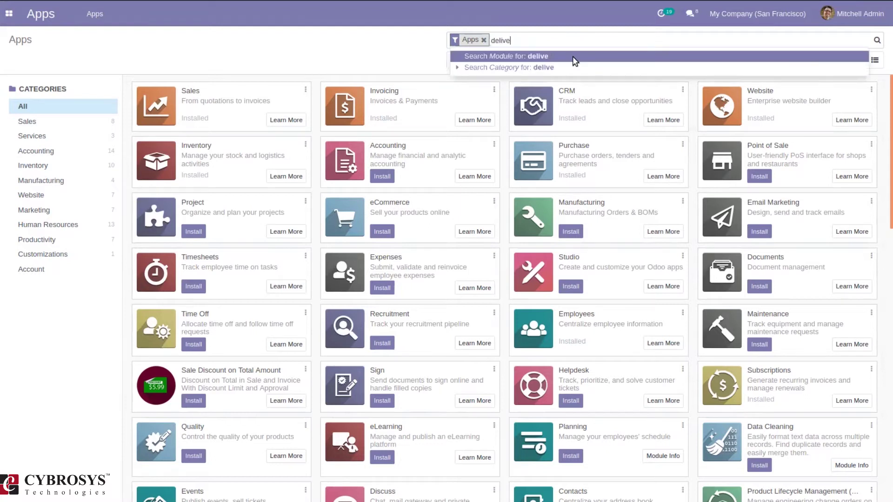
{"action": "type", "text": "ru"}
{"action": "key", "text": "Return"}
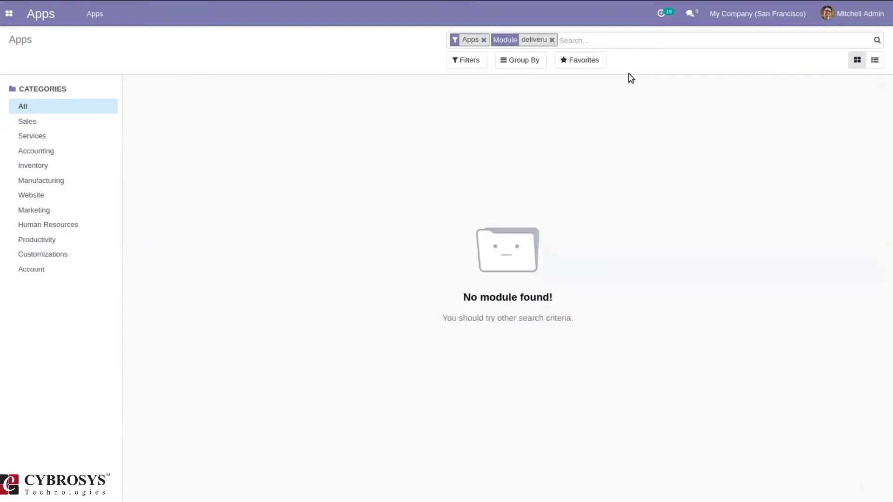
{"action": "key", "text": "BackSpace"}
{"action": "type", "text": "deliver"}
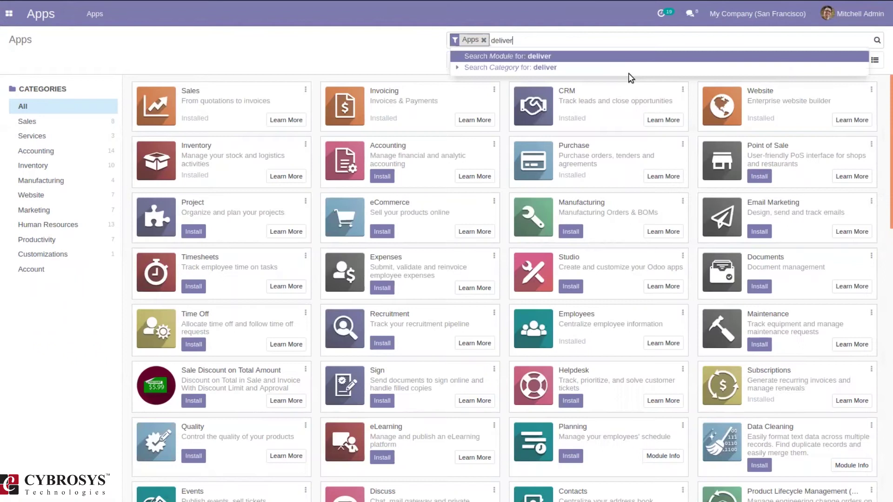
{"action": "type", "text": "y"}
{"action": "key", "text": "Return"}
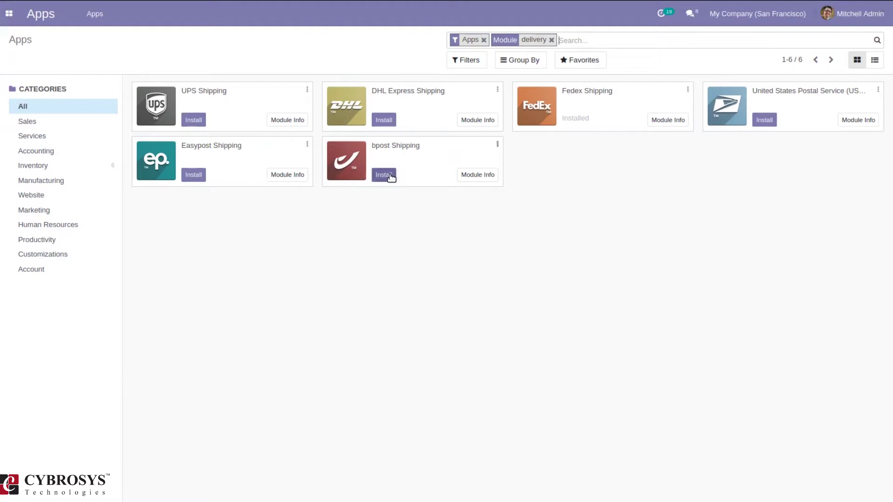
{"action": "left_click", "coordinate": [390, 176]}
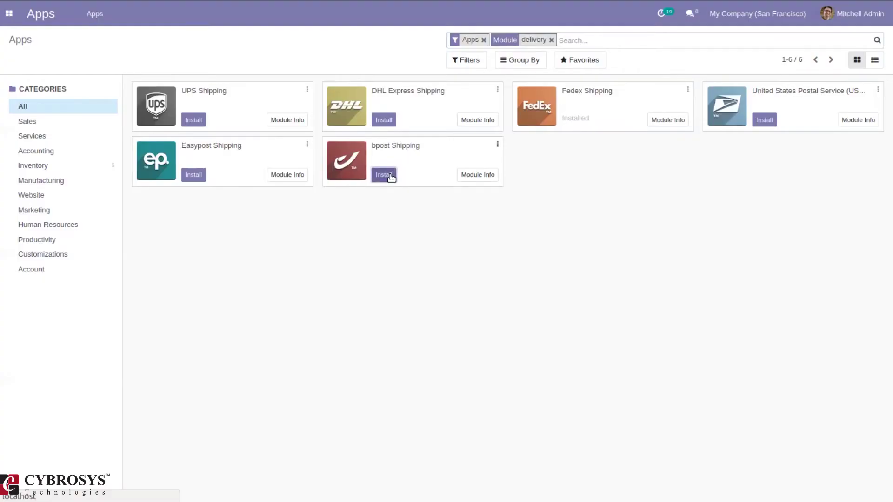
{"action": "left_click", "coordinate": [384, 174]}
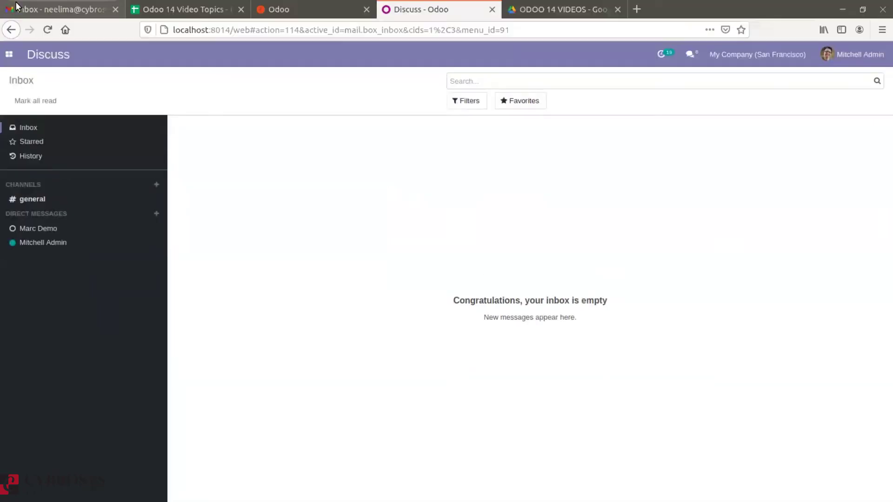
Go to Sales > Configuration > Shipping Methods to list the delivery methods
{"action": "left_click", "coordinate": [9, 14]}
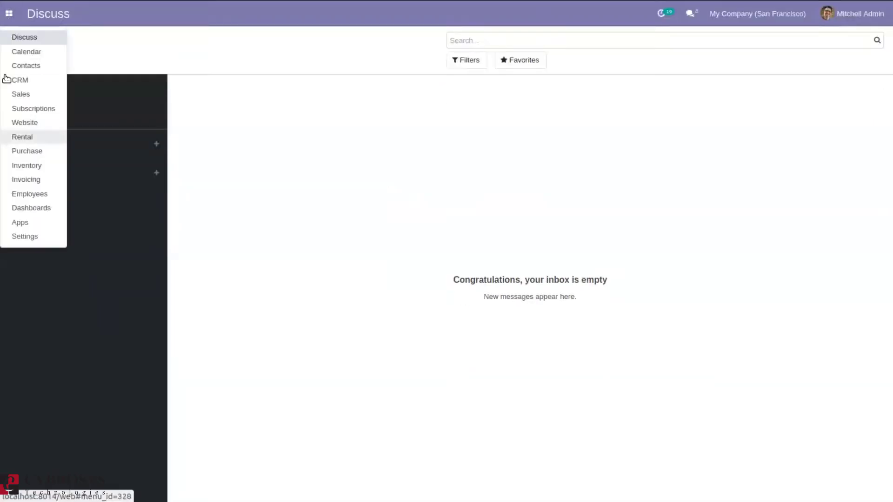
{"action": "left_click", "coordinate": [37, 97]}
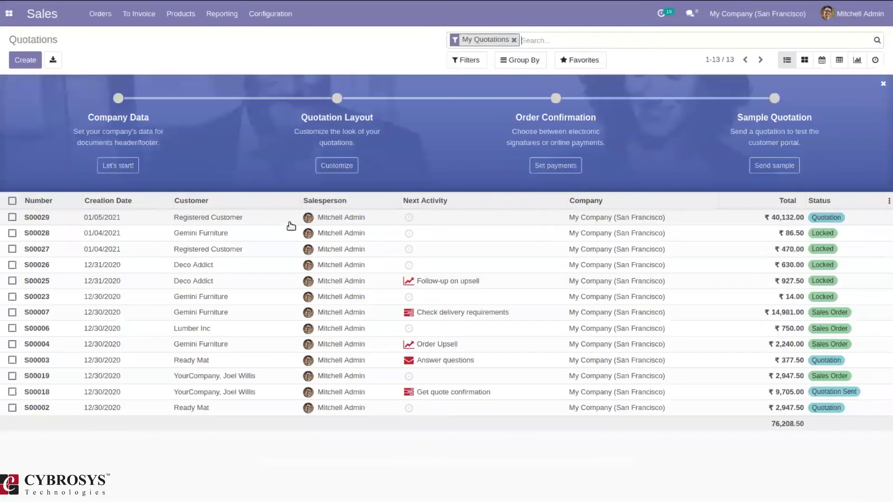
{"action": "left_click", "coordinate": [263, 14]}
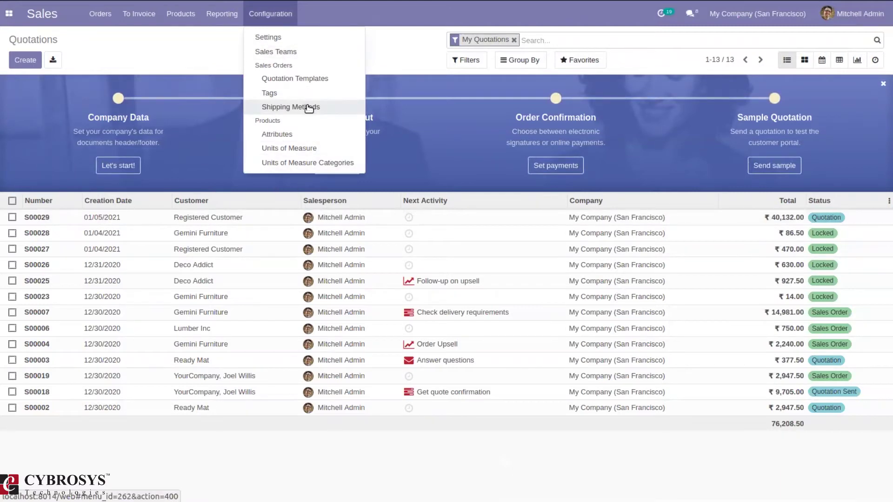
{"action": "left_click", "coordinate": [308, 108]}
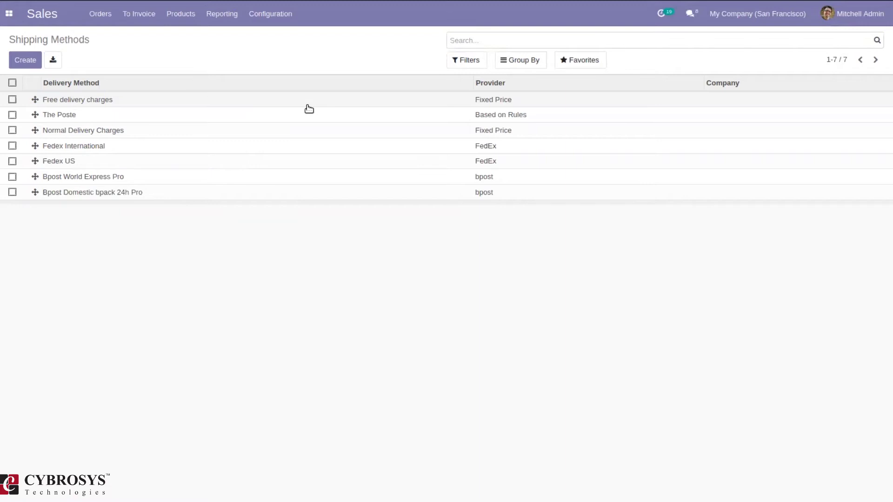
Edit the Free delivery charges method and switch its Provider to Based on Rules
{"action": "left_click", "coordinate": [111, 101]}
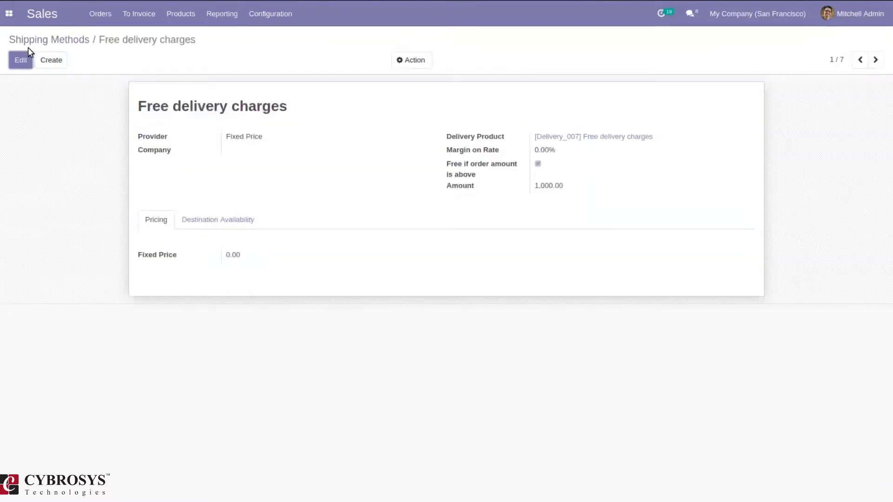
{"action": "left_click", "coordinate": [20, 63]}
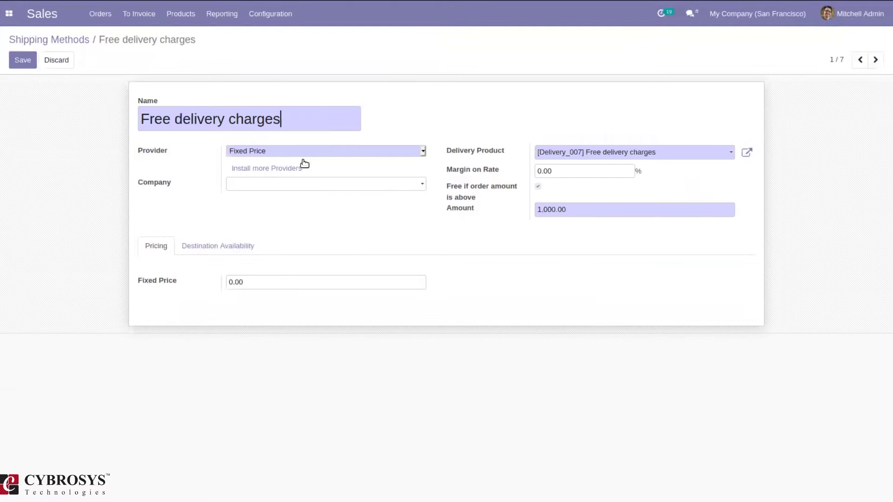
{"action": "left_click", "coordinate": [263, 150]}
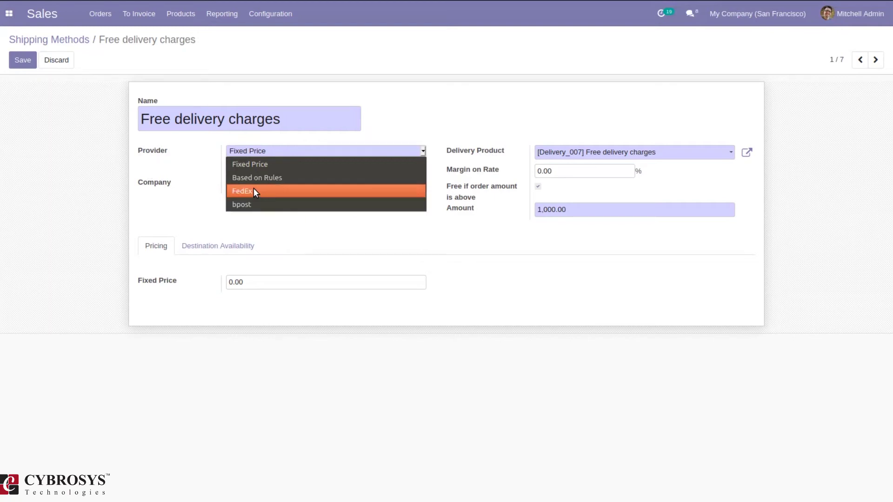
{"action": "left_click", "coordinate": [613, 235]}
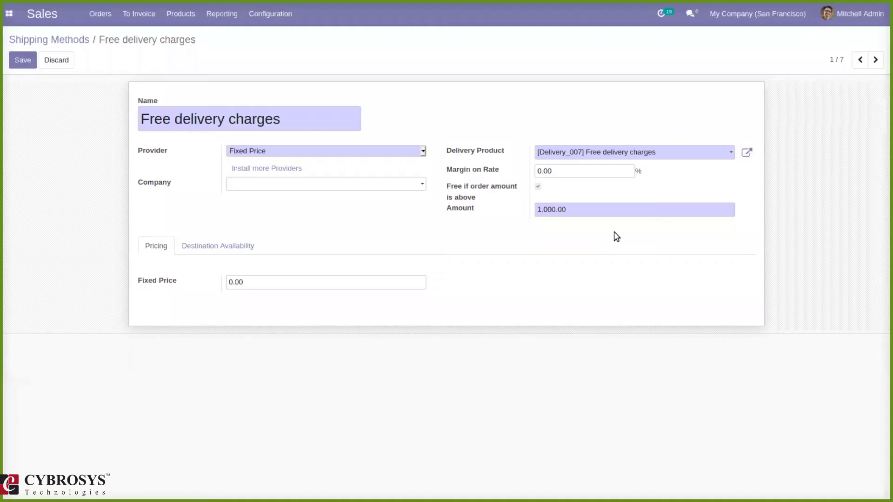
{"action": "left_click", "coordinate": [287, 152]}
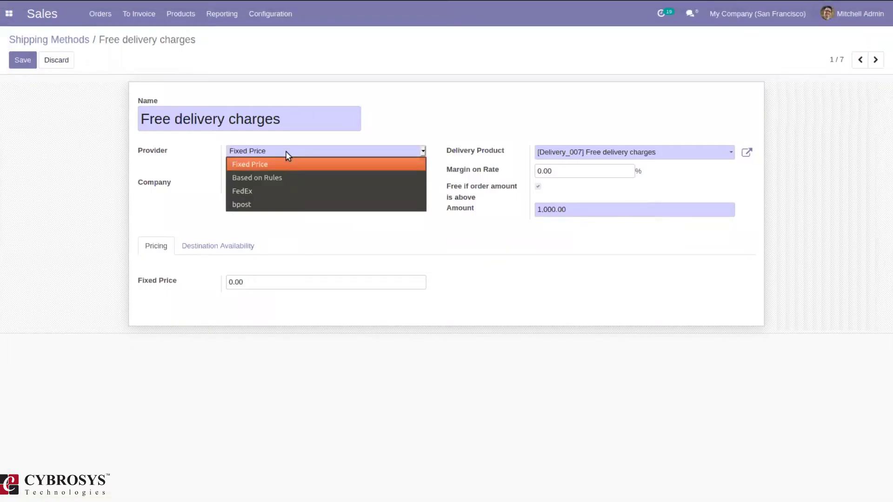
{"action": "left_click", "coordinate": [281, 177]}
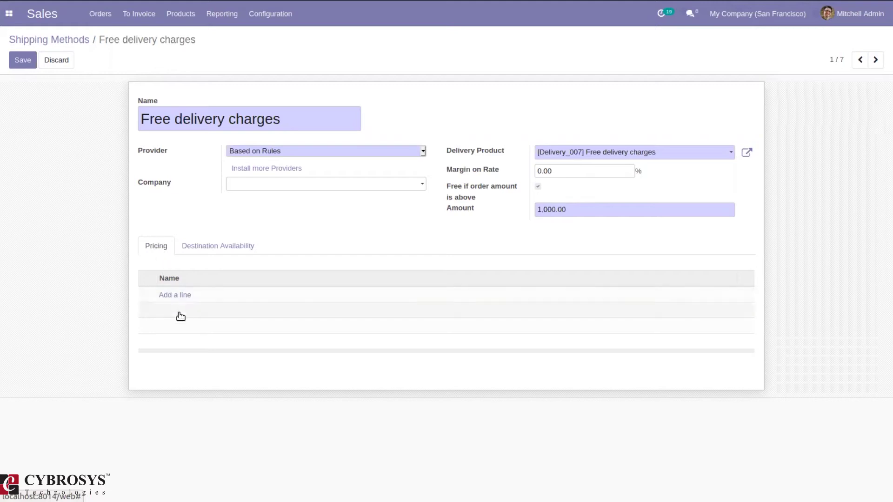
Add a pricing rule with the condition Weight <= 50
{"action": "left_click", "coordinate": [179, 296]}
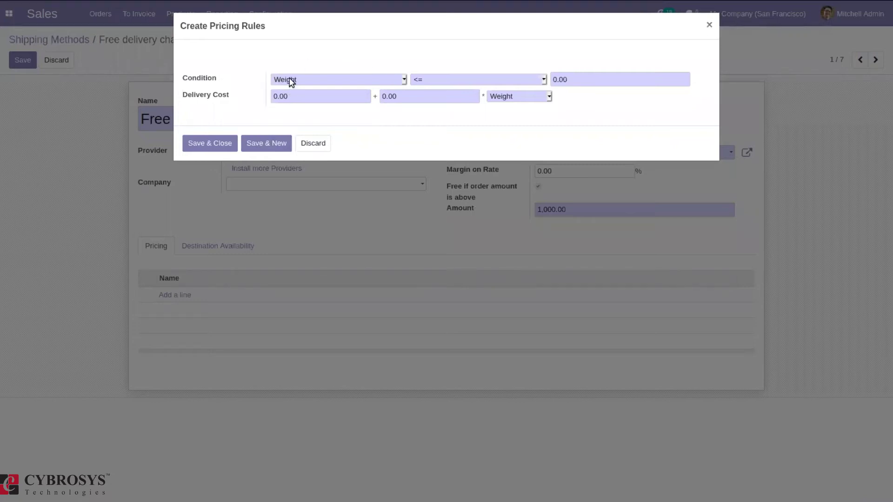
{"action": "left_click", "coordinate": [304, 81]}
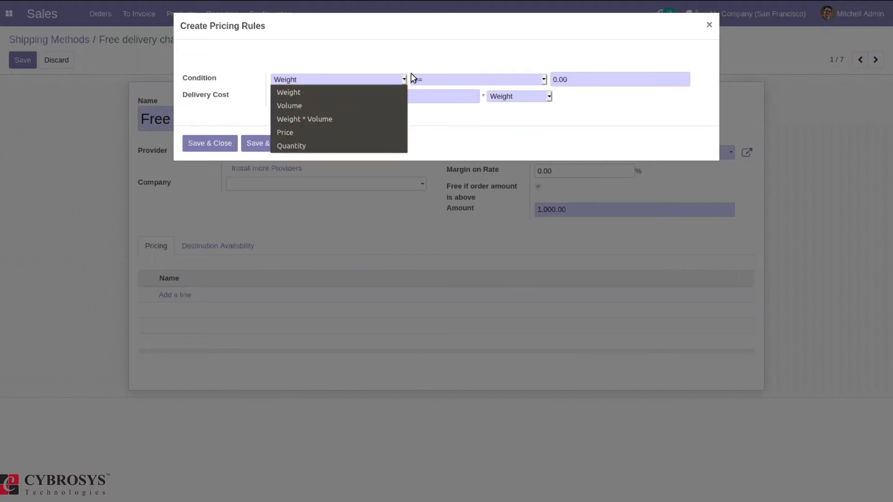
{"action": "left_click", "coordinate": [492, 82]}
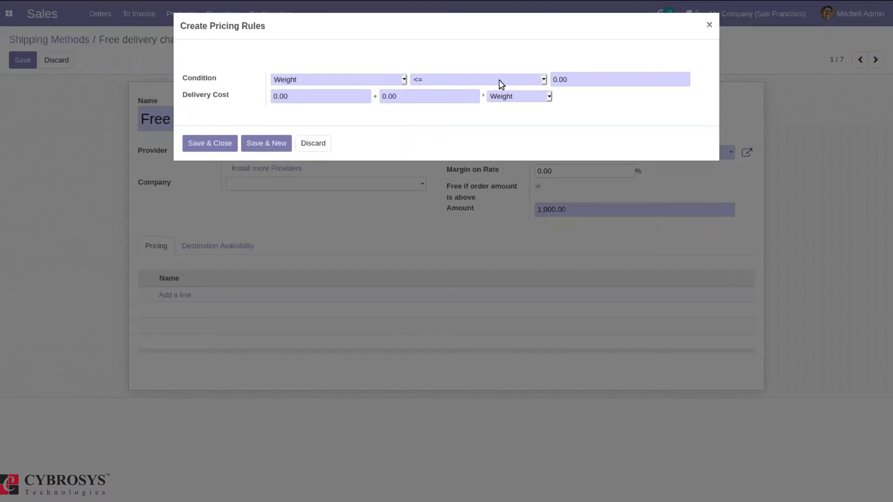
{"action": "left_click", "coordinate": [608, 80]}
{"action": "key", "text": "Home"}
{"action": "key", "text": "Delete"}
{"action": "key", "text": "Delete"}
{"action": "type", "text": "50"}
Give the rule a cost of 10.00 plus 2.00 times weight and save it
{"action": "left_click", "coordinate": [272, 96]}
{"action": "key", "text": "Delete"}
{"action": "key", "text": "Delete"}
{"action": "type", "text": "1"}
{"action": "type", "text": "0"}
{"action": "left_click", "coordinate": [385, 97]}
{"action": "key", "text": "Delete"}
{"action": "type", "text": "2"}
{"action": "left_click", "coordinate": [197, 145]}
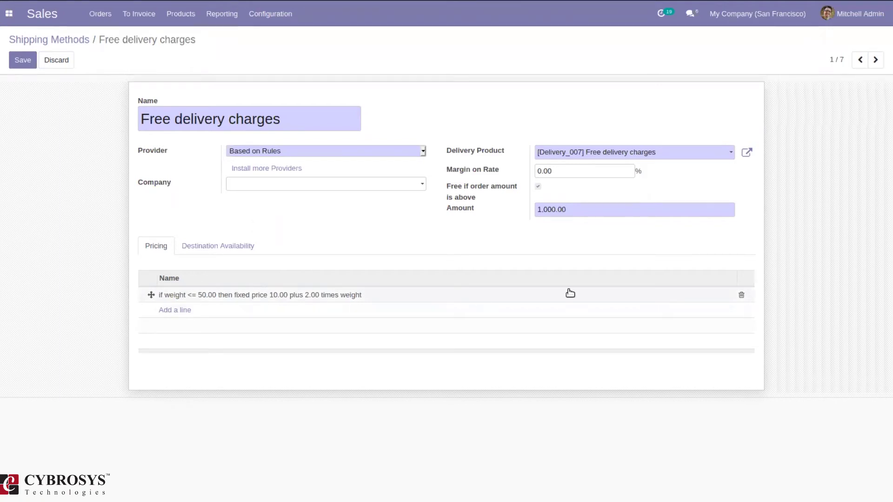
Delete the weight pricing rule and revert the Provider to Fixed Price at 0.00
{"action": "left_click", "coordinate": [741, 296]}
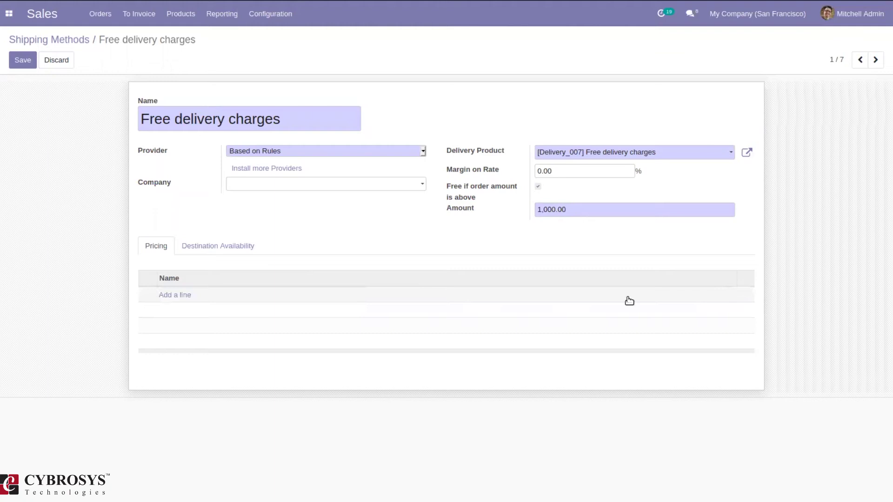
{"action": "left_click", "coordinate": [333, 152]}
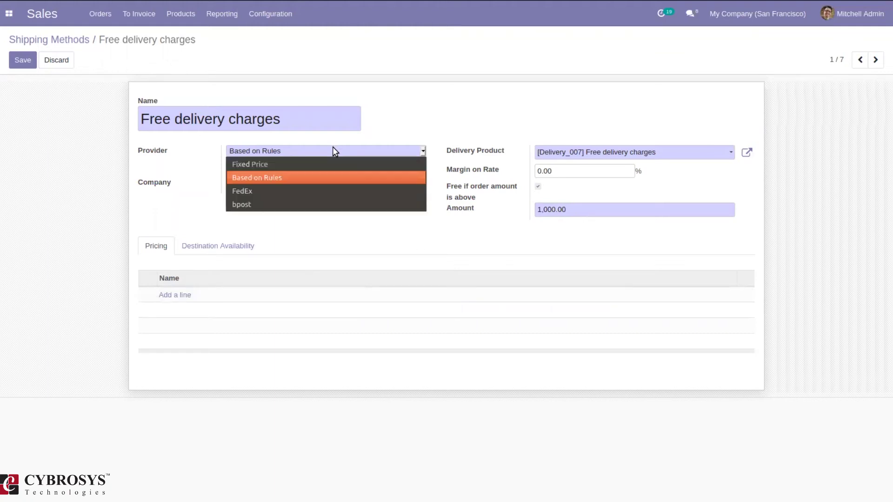
{"action": "left_click", "coordinate": [285, 165]}
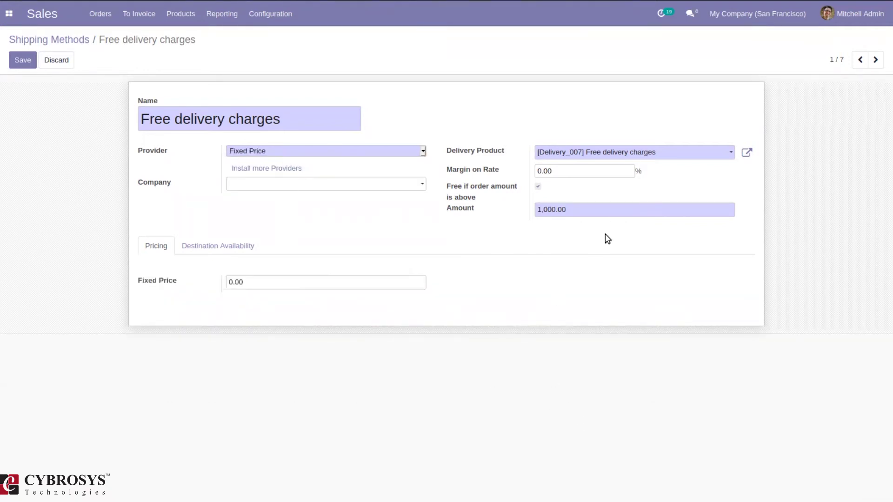
{"action": "key", "text": "alt+Down"}
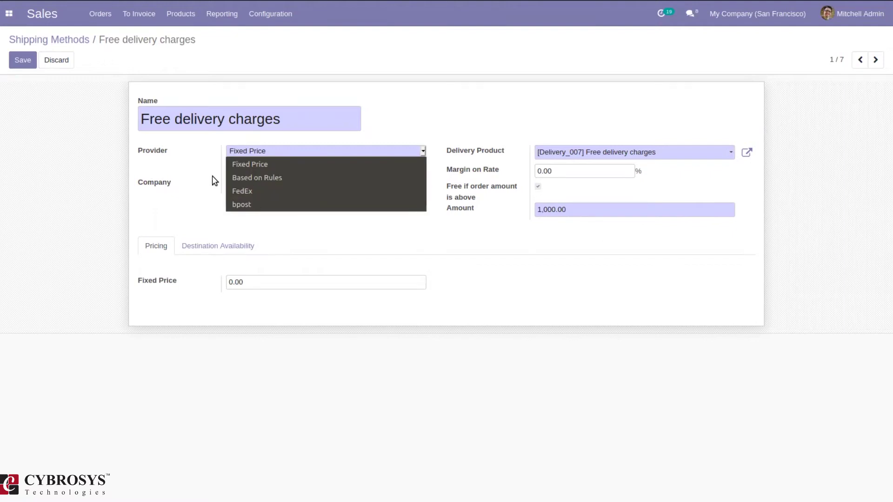
{"action": "left_click", "coordinate": [255, 164]}
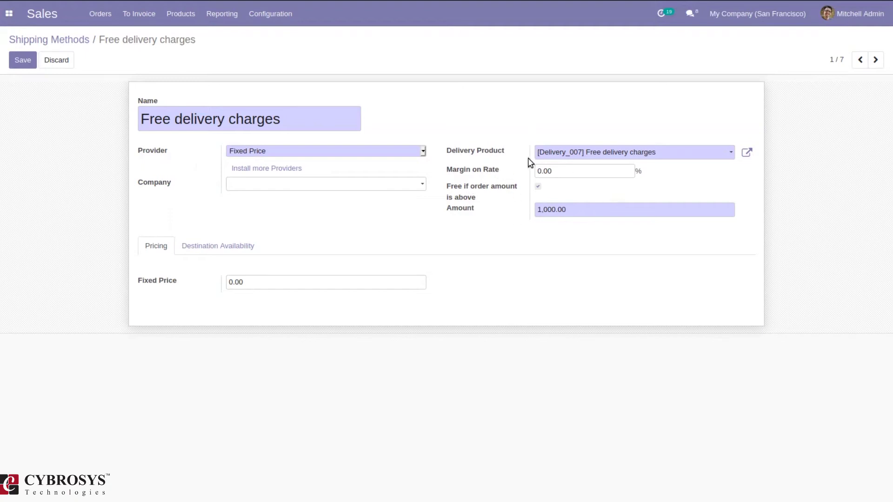
Enable free delivery above 1,000.00, with a 5.00% margin and a 100.00 fixed price
{"action": "left_click", "coordinate": [538, 187]}
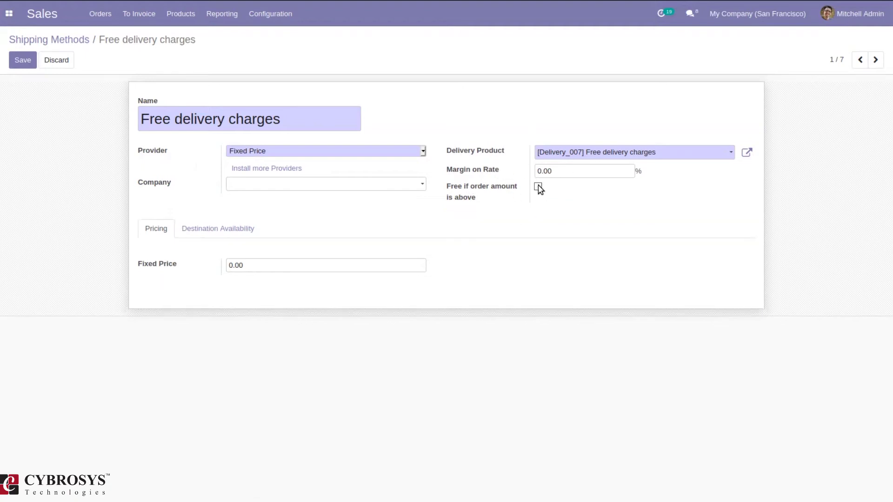
{"action": "left_click", "coordinate": [537, 186]}
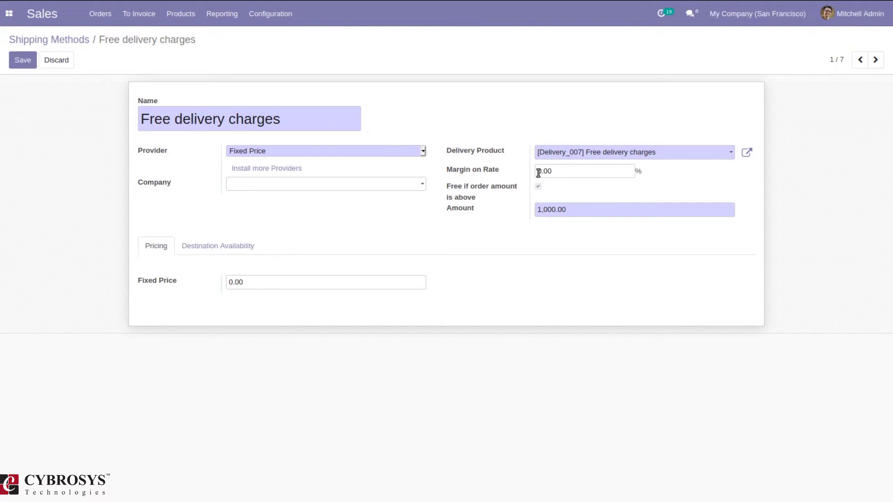
{"action": "key", "text": "BackSpace"}
{"action": "type", "text": "5"}
{"action": "type", "text": ".00"}
{"action": "key", "text": "ctrl+a"}
{"action": "key", "text": "BackSpace"}
{"action": "type", "text": "100.00"}
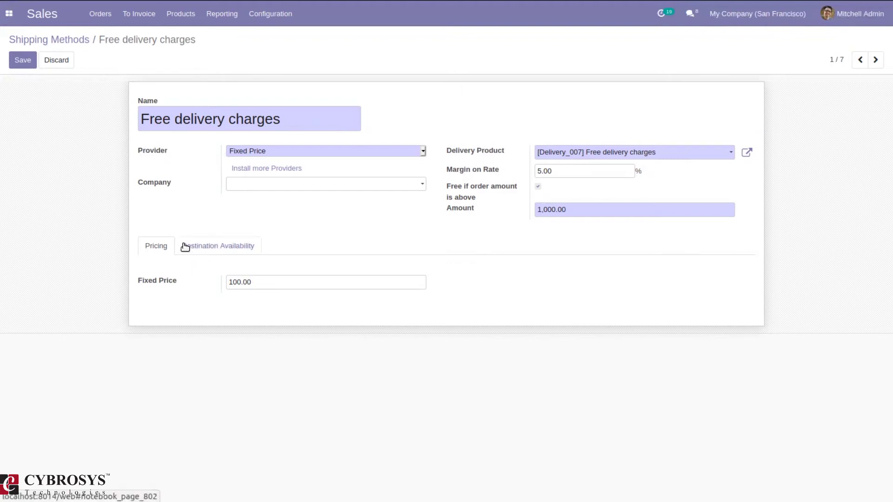
Show the Destination Availability tab, where Algeria is the listed country
{"action": "left_click", "coordinate": [184, 247]}
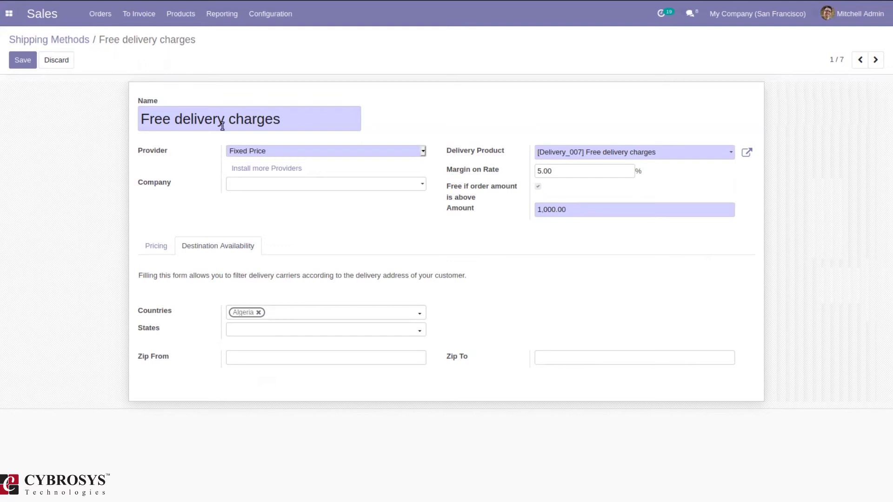
Browse the New Providers connectors, then return to Free delivery charges via the breadcrumb
{"action": "left_click", "coordinate": [270, 168]}
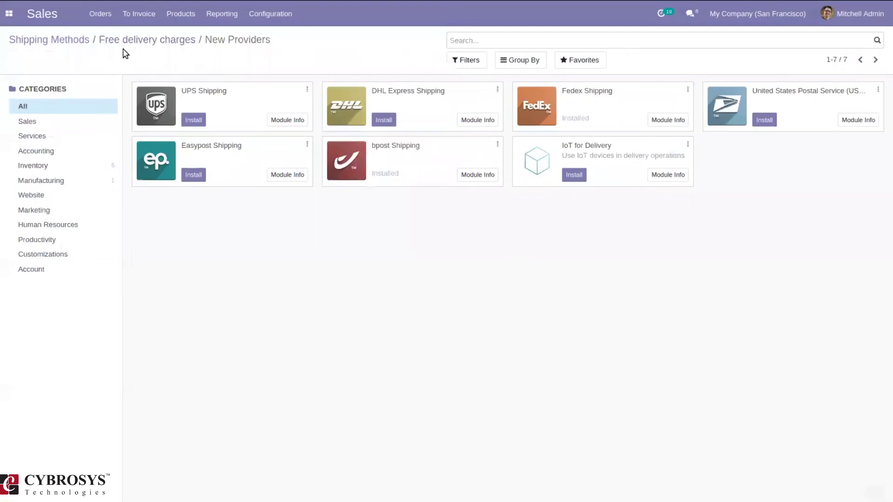
{"action": "left_click", "coordinate": [129, 40]}
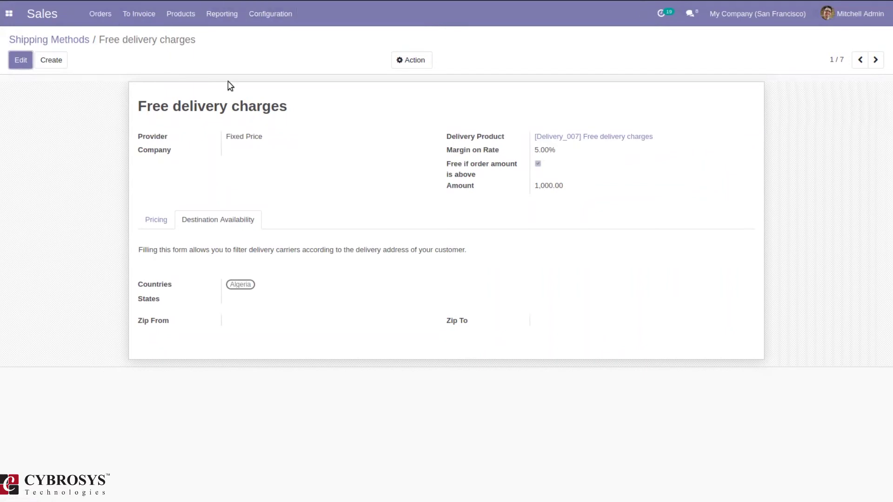
Review the Shipping section of Sales Settings, where Delivery Methods is enabled
{"action": "left_click", "coordinate": [258, 14]}
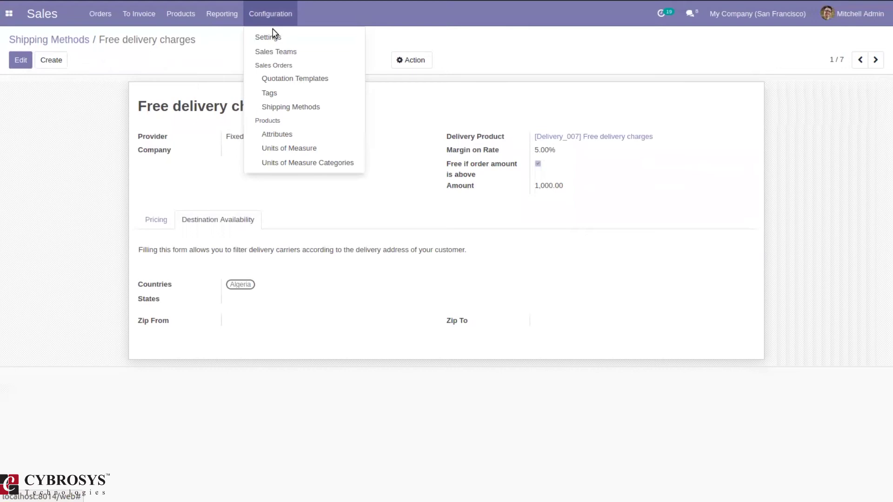
{"action": "left_click", "coordinate": [273, 33]}
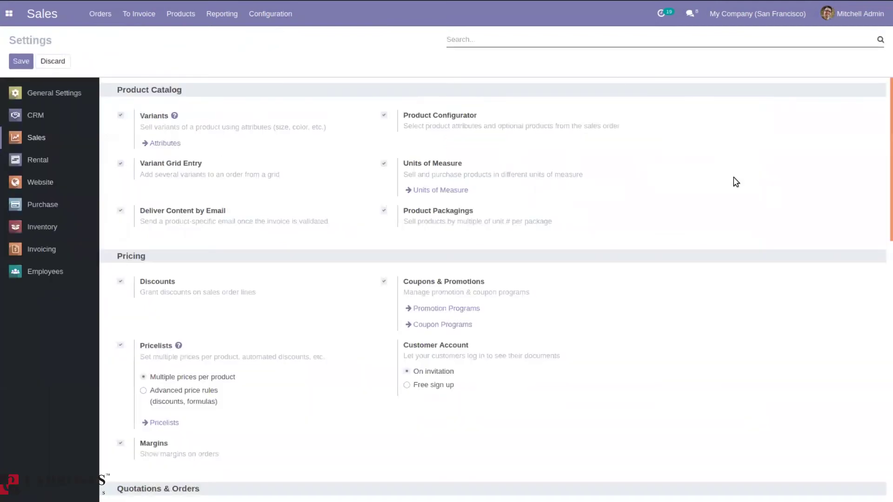
{"action": "left_click_drag", "start_coordinate": [884, 151], "coordinate": [875, 380]}
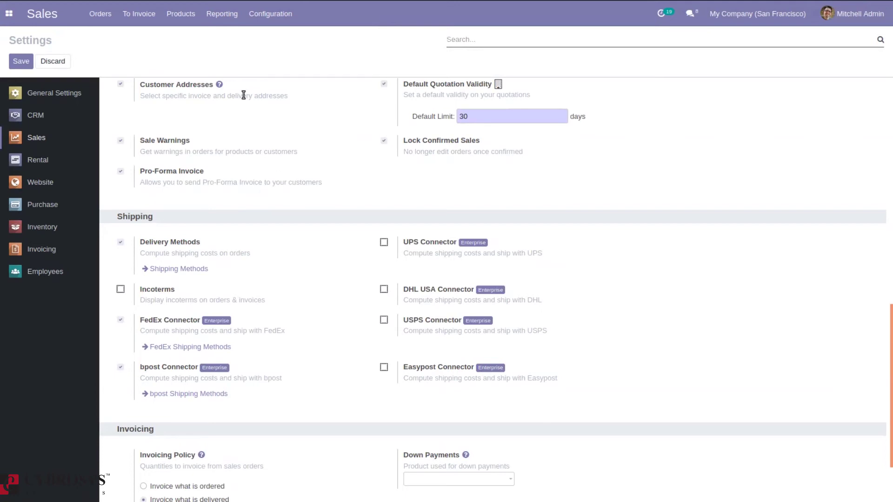
{"action": "left_click", "coordinate": [269, 14]}
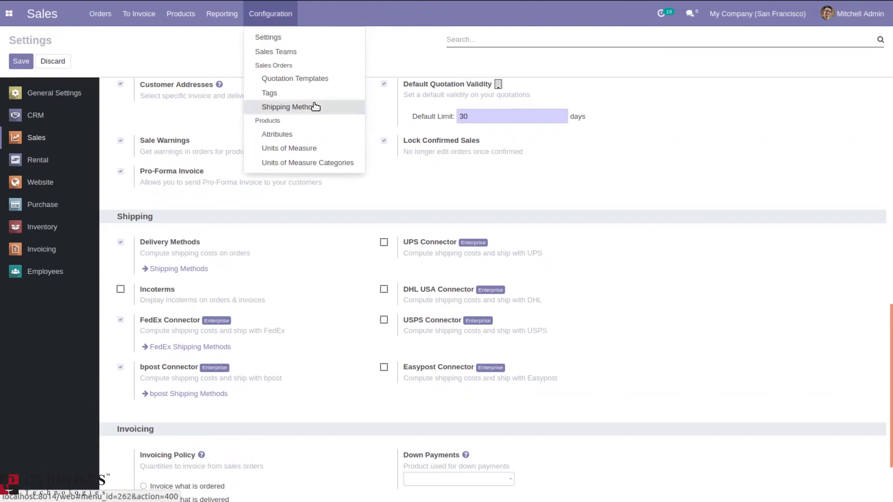
Revisit Free delivery charges, then create a new quotation and choose Registered Customer
{"action": "left_click", "coordinate": [310, 107]}
{"action": "left_click", "coordinate": [137, 101]}
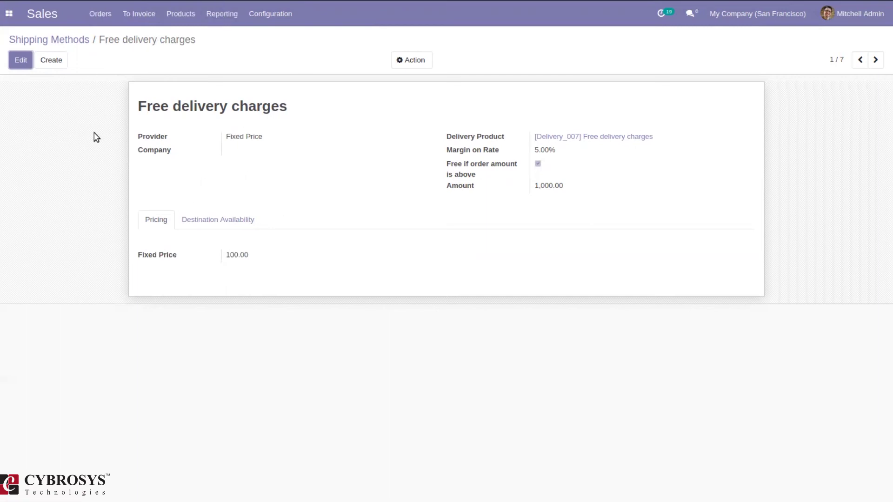
{"action": "left_click", "coordinate": [100, 14]}
{"action": "left_click", "coordinate": [110, 55]}
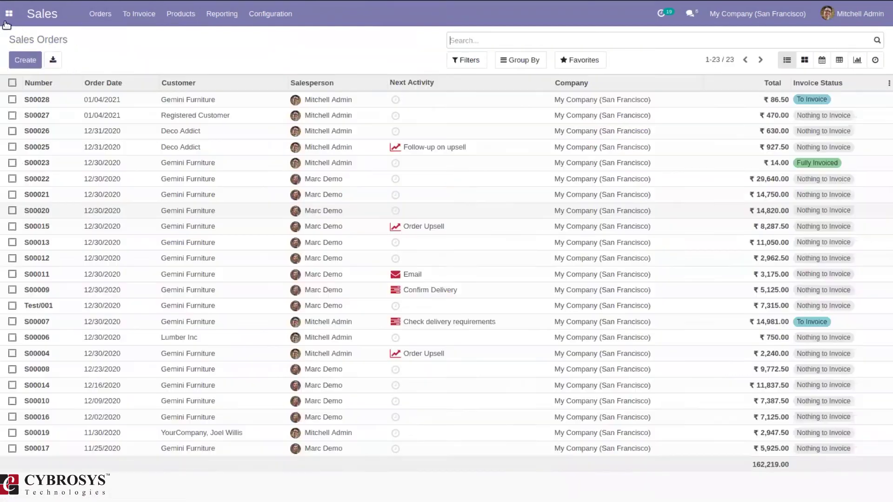
{"action": "left_click", "coordinate": [29, 56]}
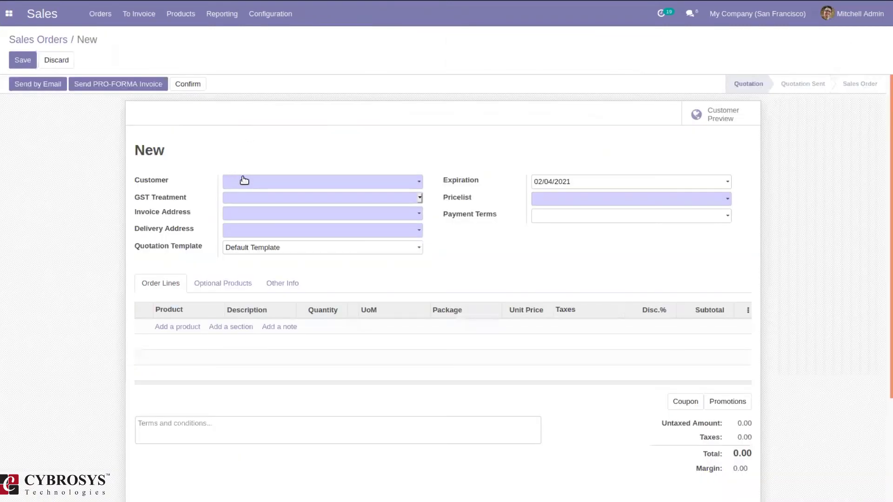
{"action": "left_click", "coordinate": [241, 180]}
Set Registered Customer and add one Customizable Desk (Steel, White) at 750.00, without optional chairs
{"action": "left_click", "coordinate": [301, 204]}
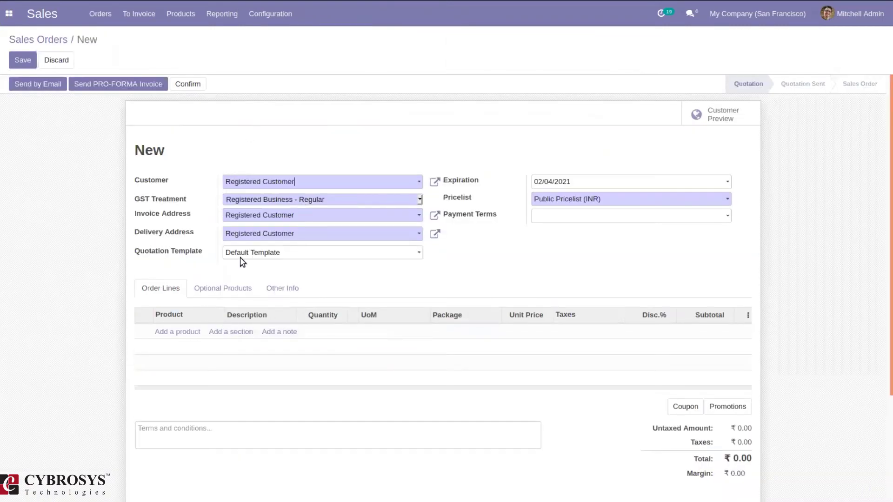
{"action": "left_click", "coordinate": [185, 331]}
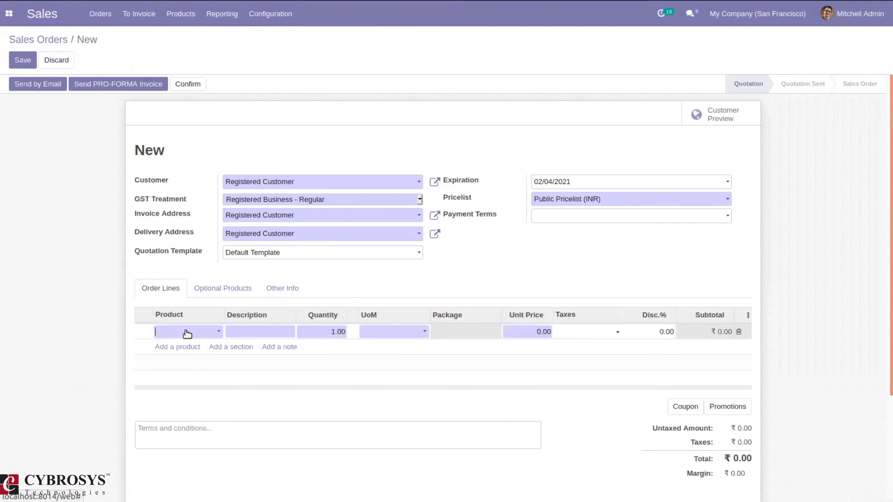
{"action": "type", "text": "c"}
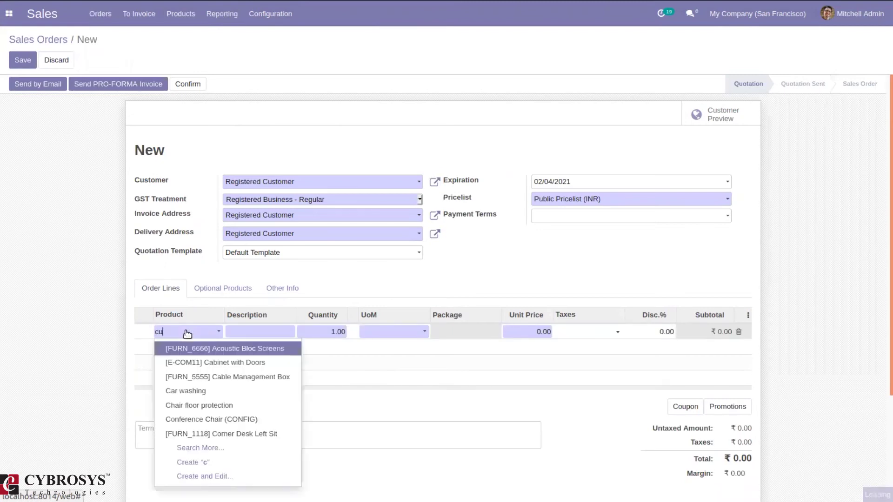
{"action": "type", "text": "u"}
{"action": "left_click", "coordinate": [235, 353]}
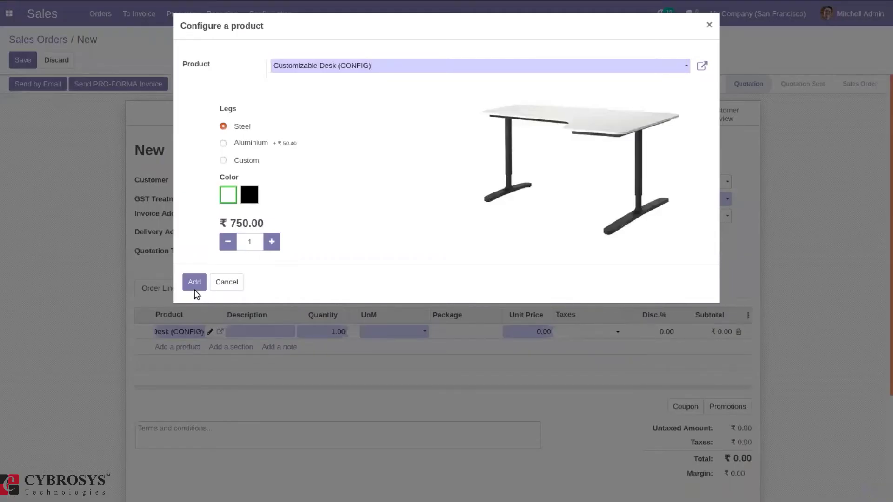
{"action": "left_click", "coordinate": [195, 288]}
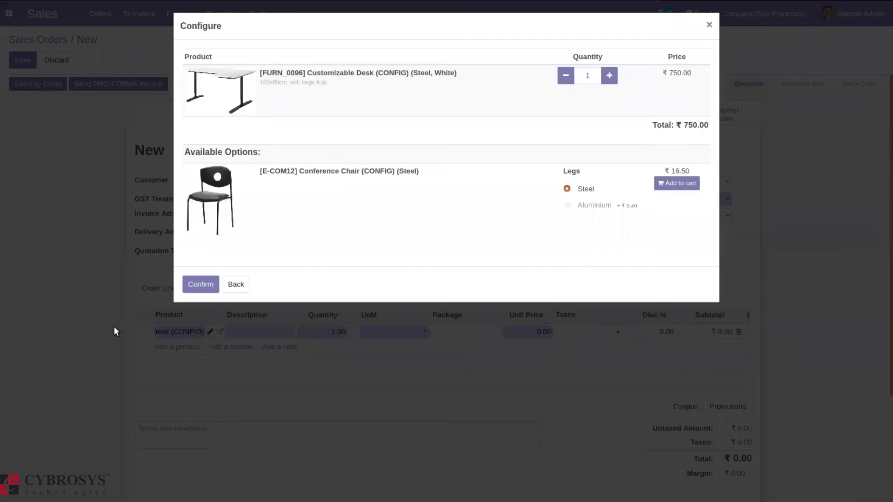
{"action": "left_click", "coordinate": [200, 284]}
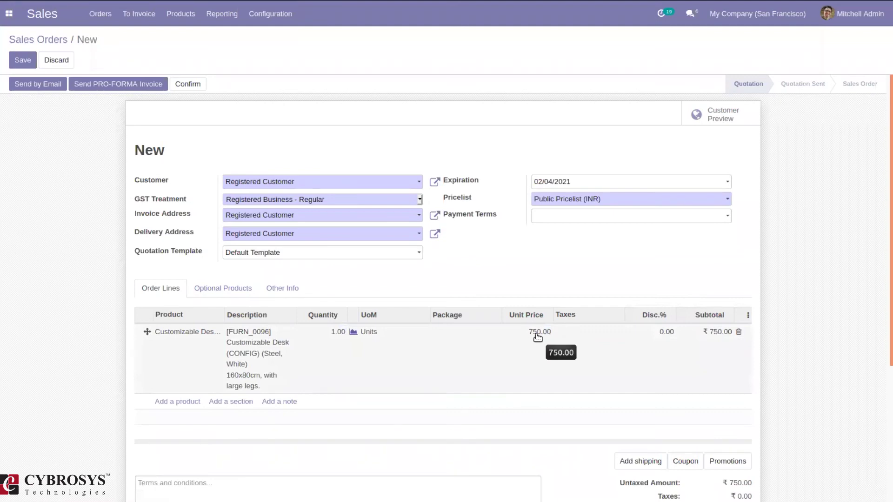
{"action": "left_click_drag", "start_coordinate": [884, 348], "coordinate": [885, 411]}
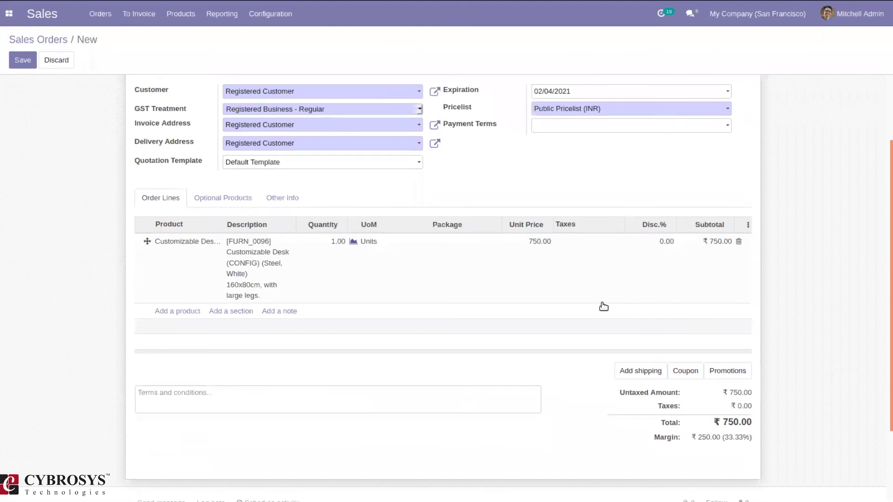
Save quotation S00030, browse its shipping methods without adding one, then go to Shipping Methods
{"action": "left_click", "coordinate": [645, 375]}
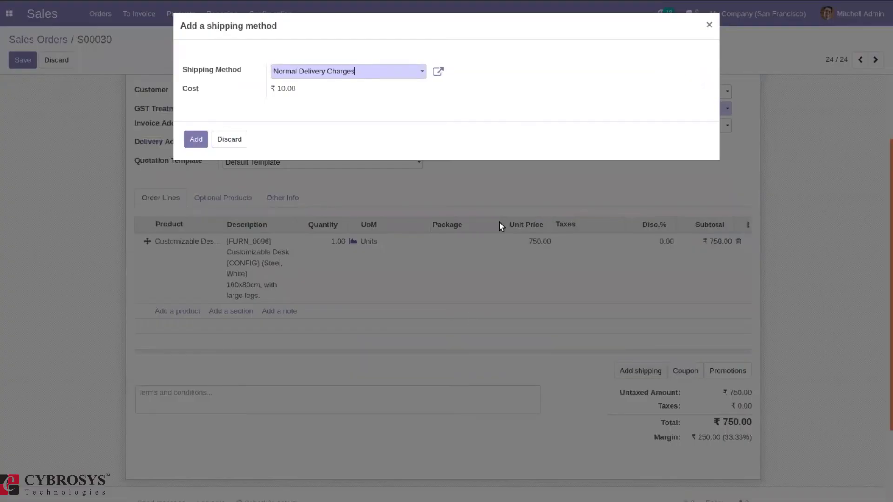
{"action": "left_click", "coordinate": [298, 72]}
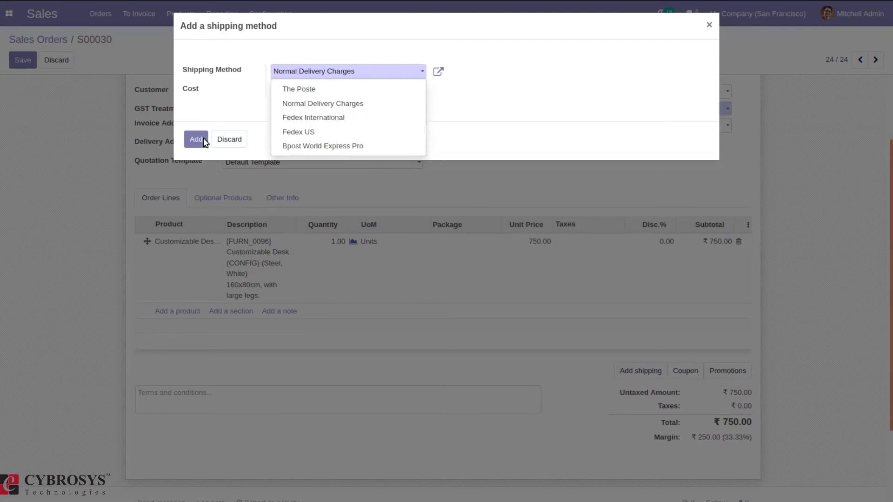
{"action": "left_click", "coordinate": [223, 139]}
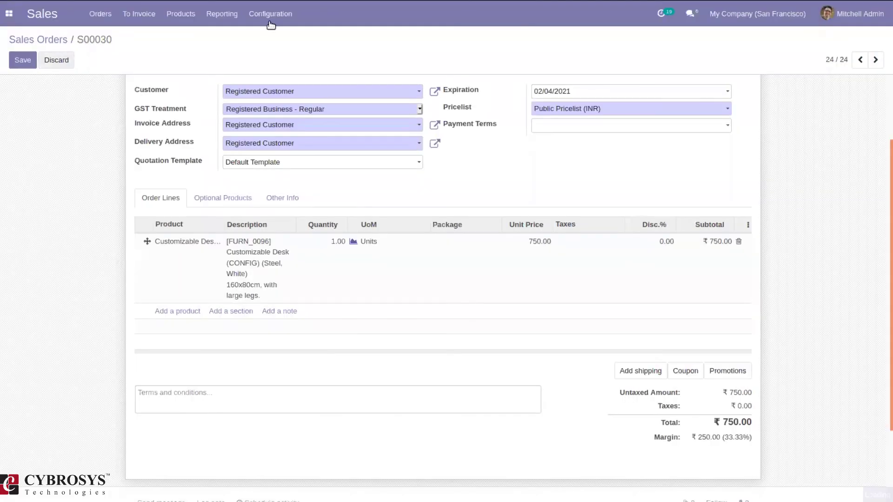
{"action": "left_click", "coordinate": [270, 22]}
{"action": "left_click", "coordinate": [290, 107]}
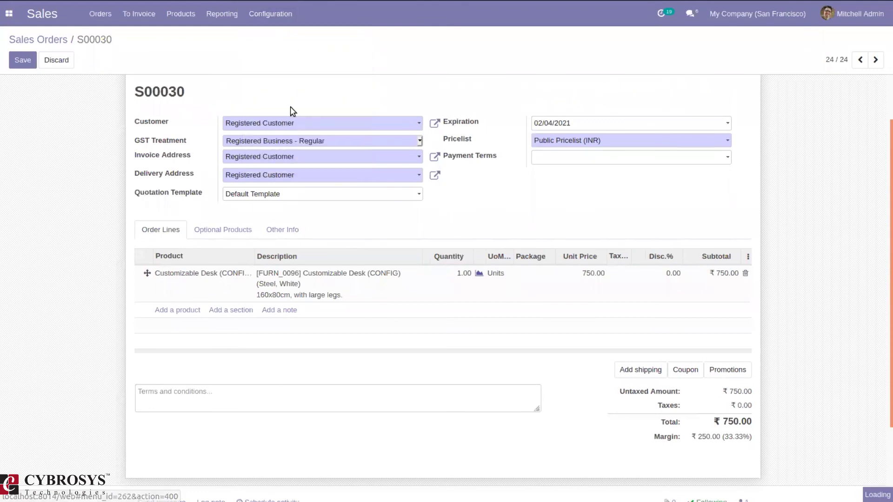
Remove Algeria from the Free delivery charges destination countries and save the method
{"action": "left_click", "coordinate": [153, 107]}
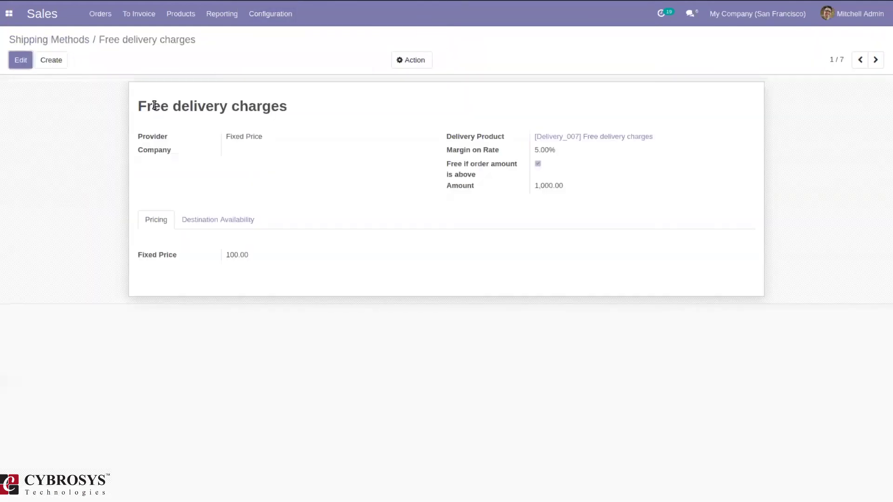
{"action": "left_click", "coordinate": [201, 223]}
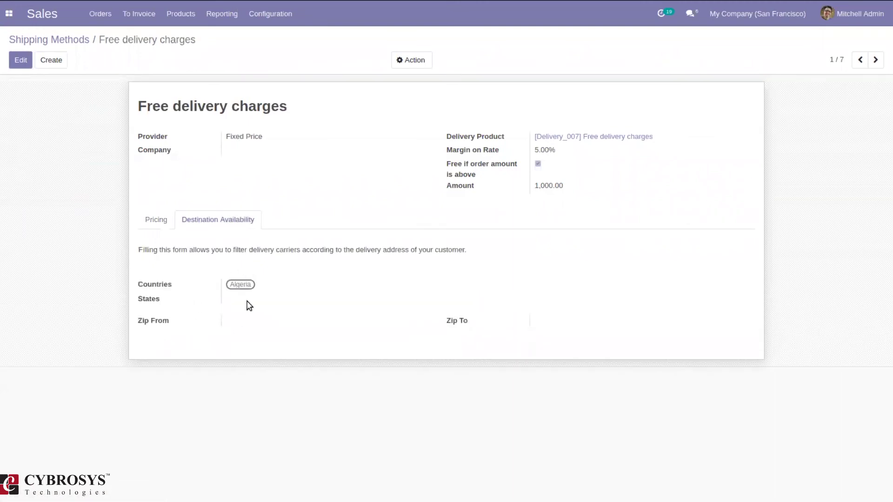
{"action": "left_click", "coordinate": [23, 66]}
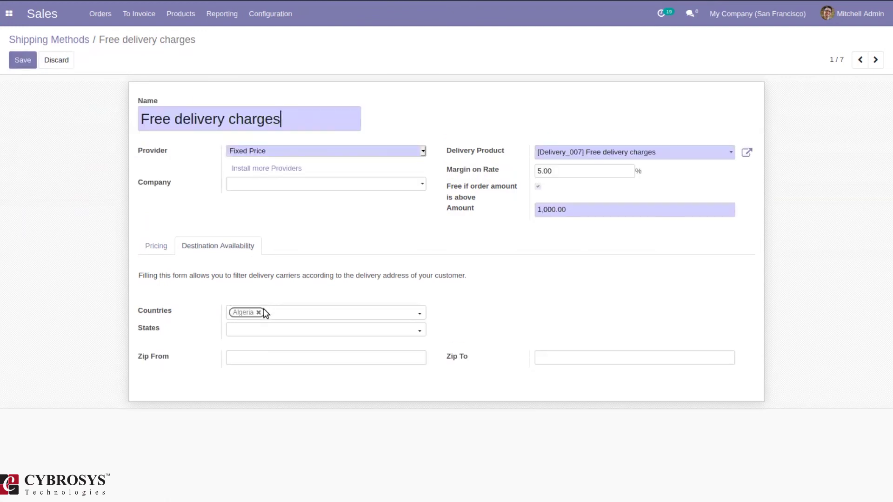
{"action": "left_click", "coordinate": [259, 313]}
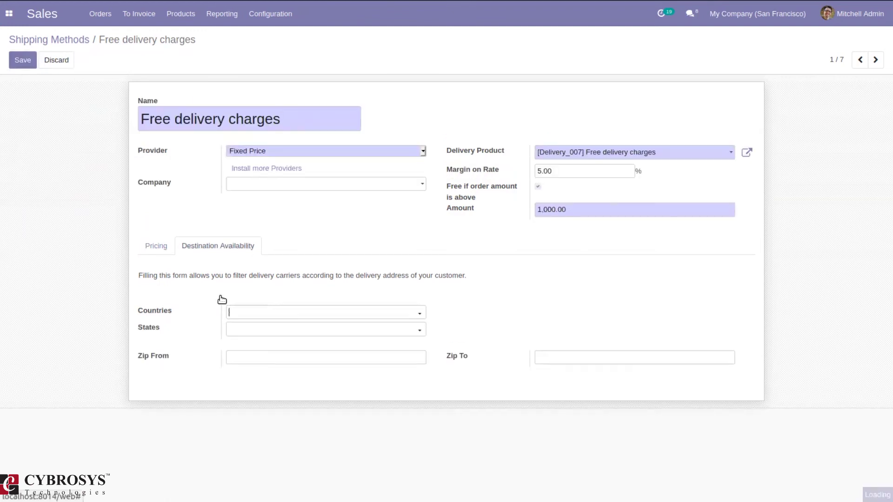
{"action": "left_click", "coordinate": [19, 59]}
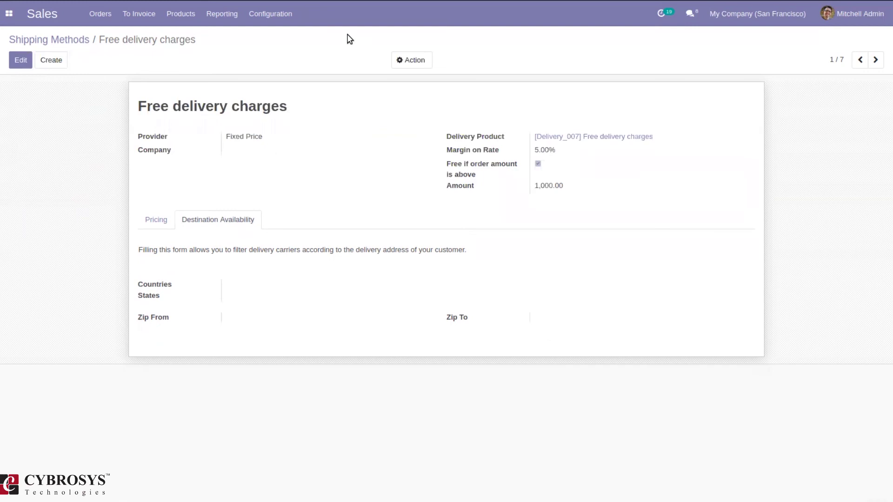
Create a new quotation from the Orders list with Registered Customer as customer
{"action": "left_click", "coordinate": [139, 13]}
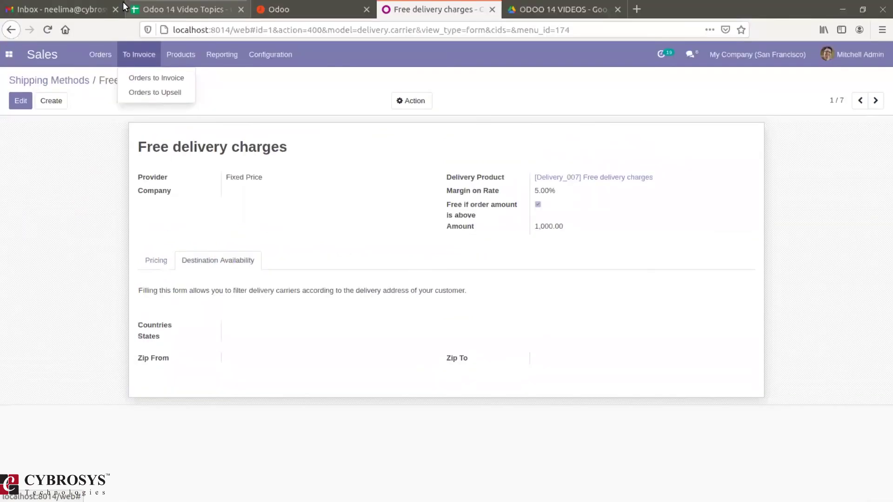
{"action": "left_click", "coordinate": [106, 57]}
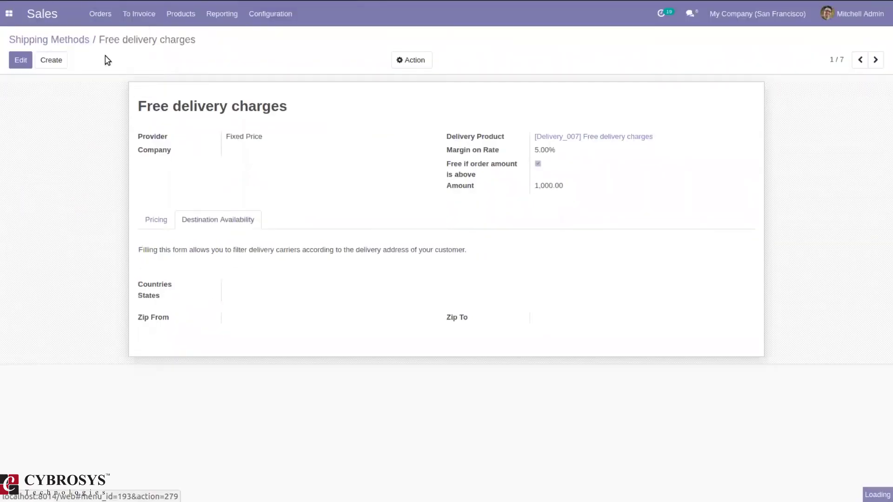
{"action": "left_click", "coordinate": [20, 66]}
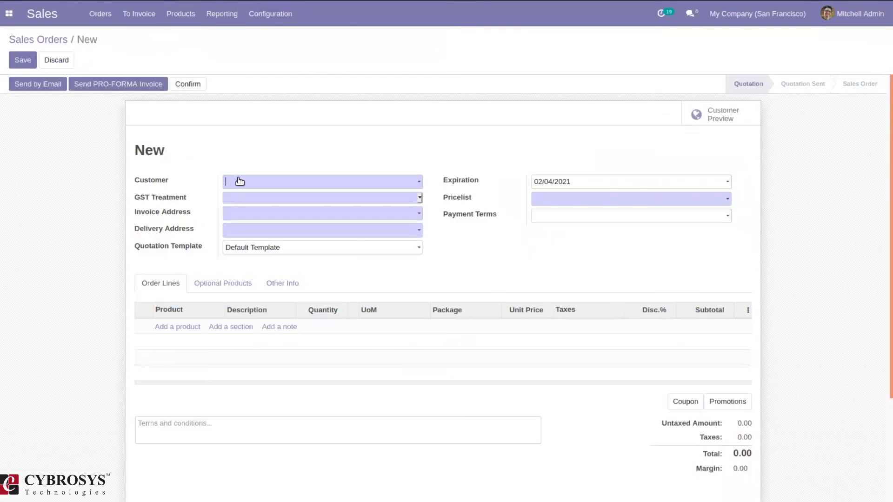
{"action": "left_click", "coordinate": [239, 182]}
{"action": "left_click", "coordinate": [266, 197]}
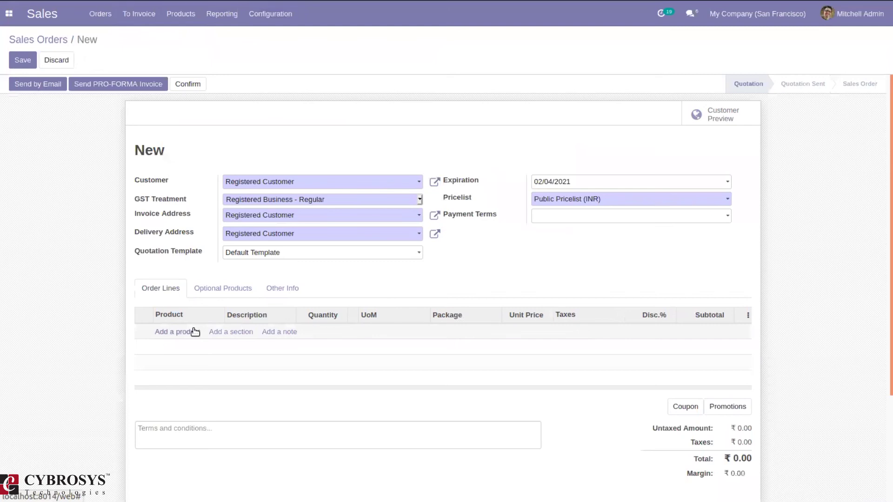
Add one Customizable Desk (CONFIG) in Steel, White at 750.00 to the order lines
{"action": "left_click", "coordinate": [199, 330]}
{"action": "type", "text": "cu"}
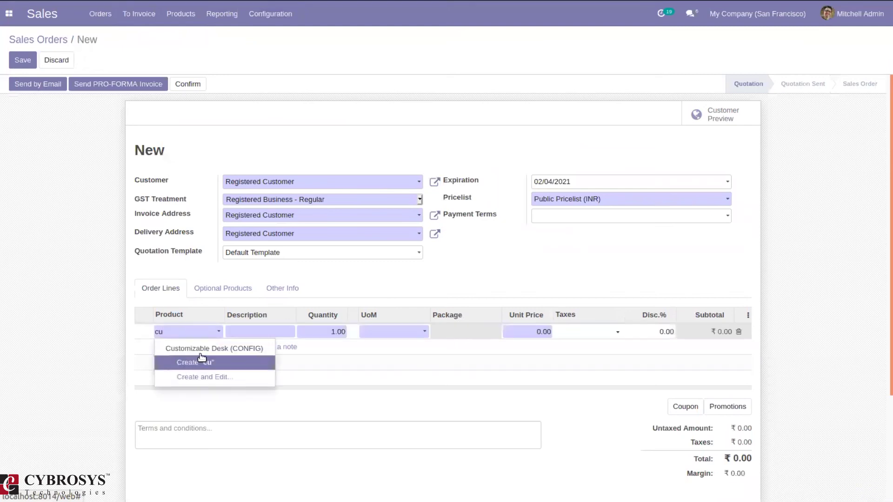
{"action": "left_click", "coordinate": [200, 349]}
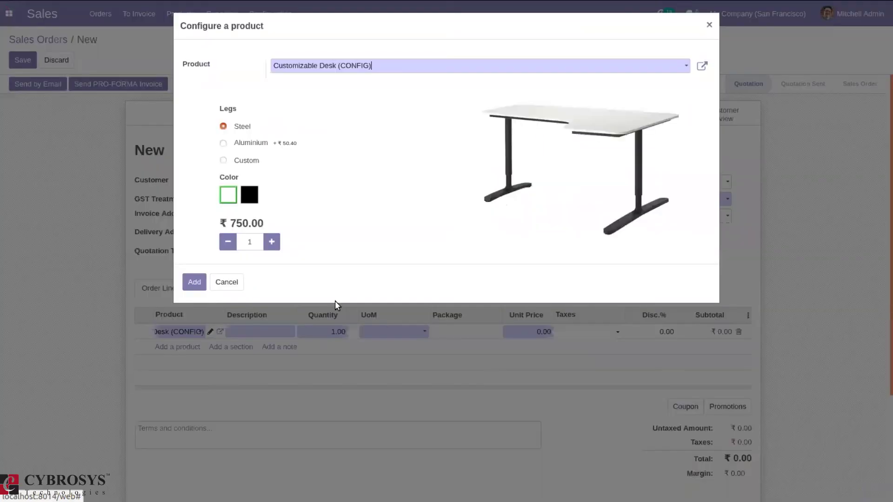
{"action": "left_click", "coordinate": [198, 287]}
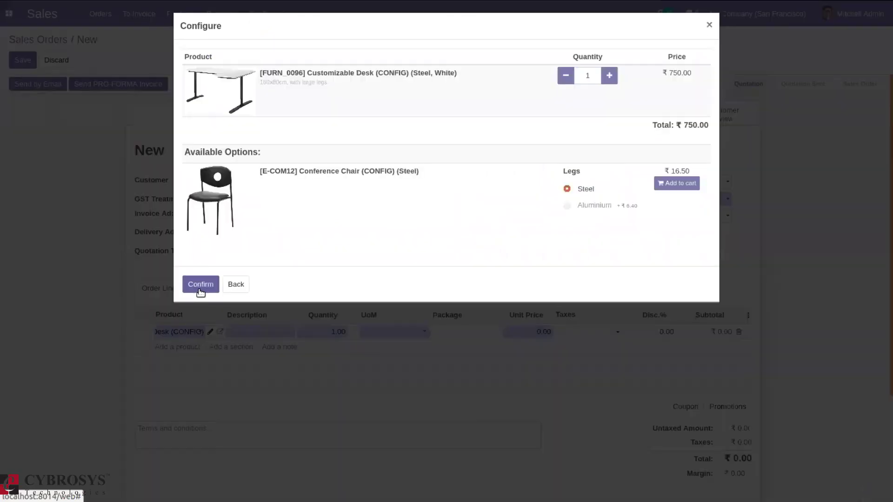
{"action": "left_click", "coordinate": [201, 286]}
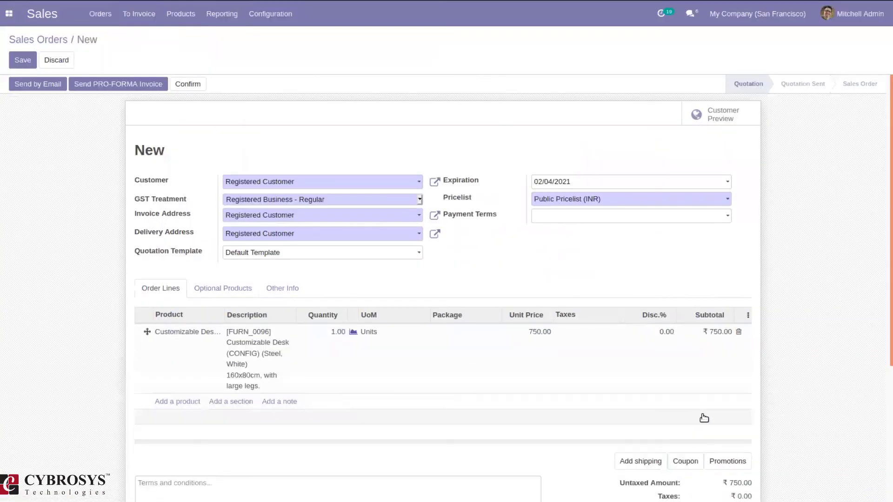
{"action": "left_click_drag", "start_coordinate": [883, 336], "coordinate": [783, 421]}
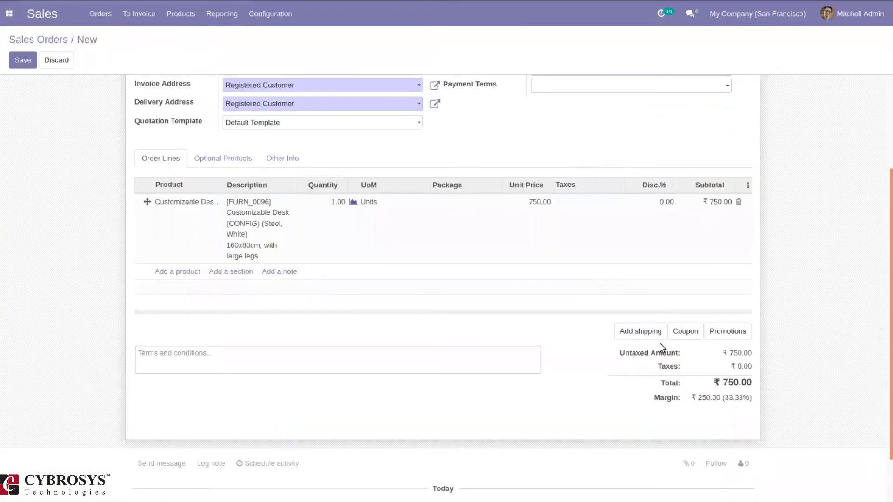
Save as S00031 and add a Free delivery charges line costing 105.00
{"action": "left_click", "coordinate": [654, 332]}
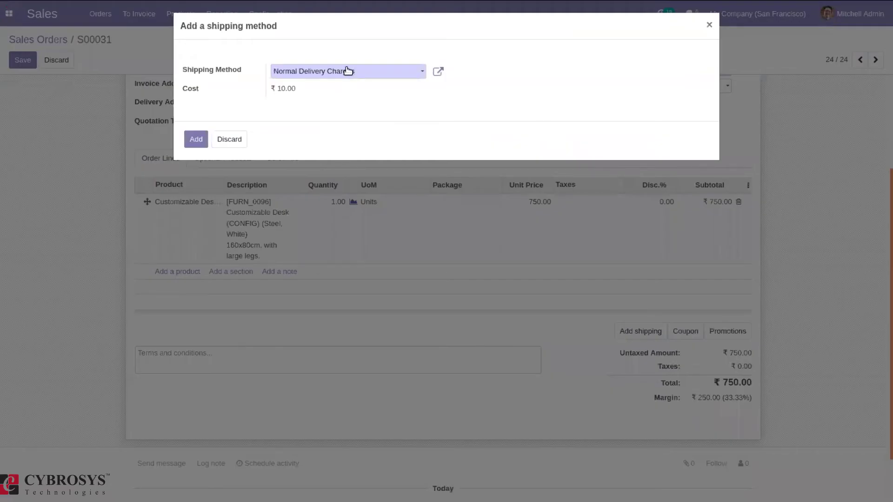
{"action": "left_click", "coordinate": [348, 70]}
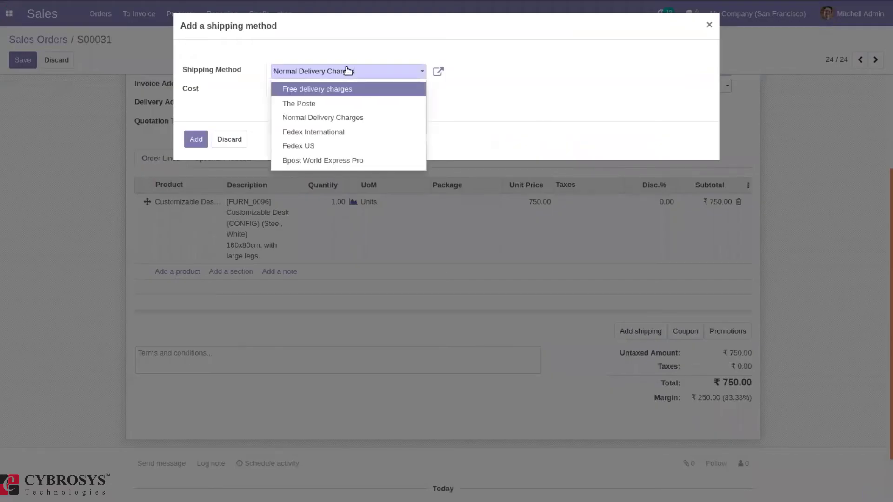
{"action": "left_click", "coordinate": [335, 90]}
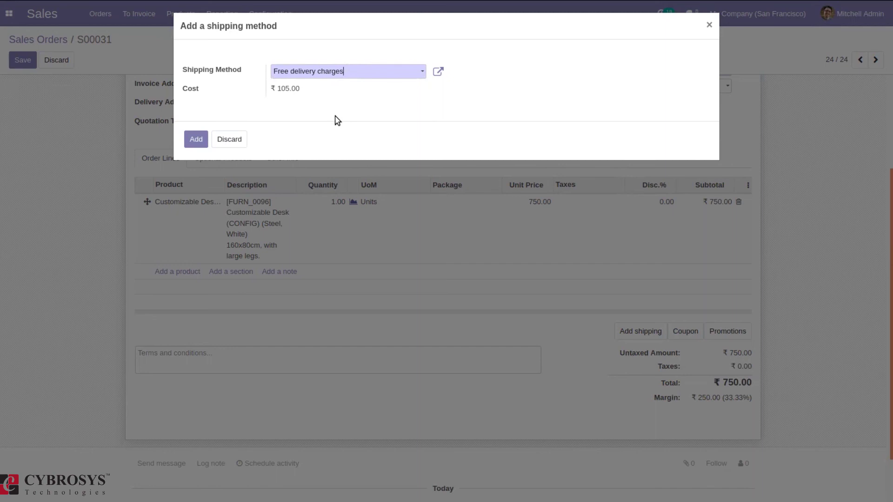
{"action": "left_click", "coordinate": [196, 140]}
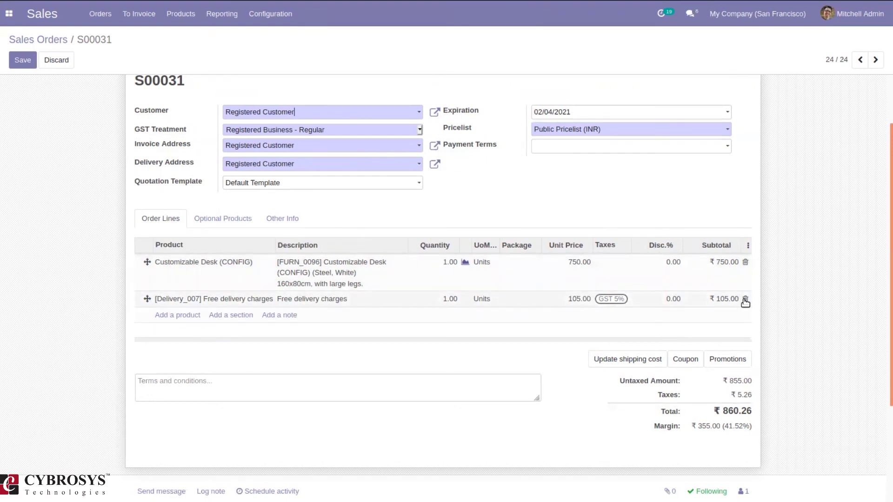
Delete the delivery line and raise the desk's unit price to 1,005.00
{"action": "left_click", "coordinate": [745, 300]}
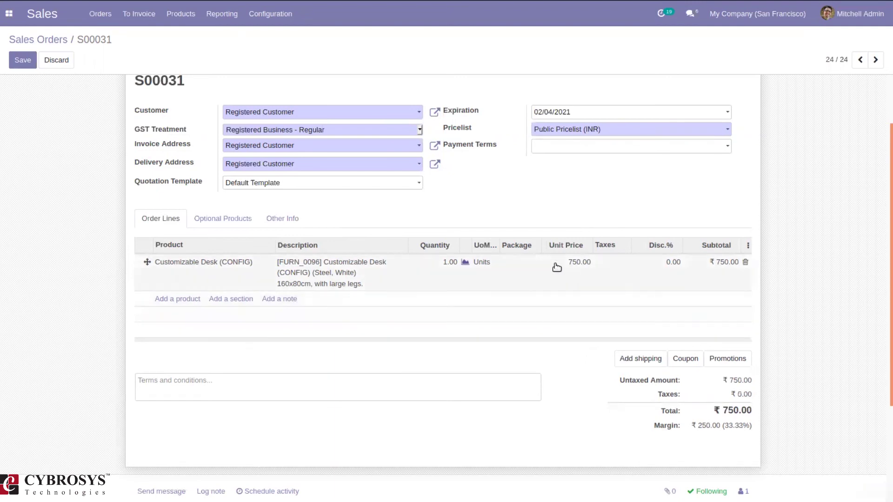
{"action": "left_click", "coordinate": [581, 262]}
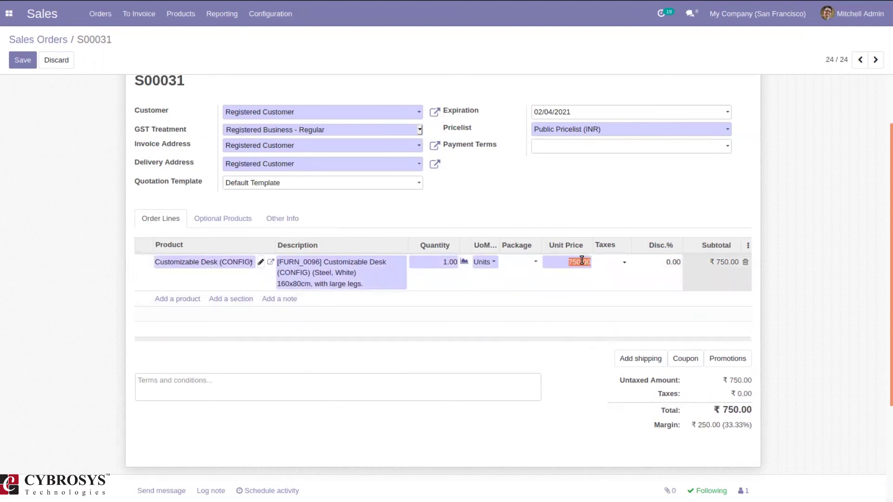
{"action": "type", "text": "1005"}
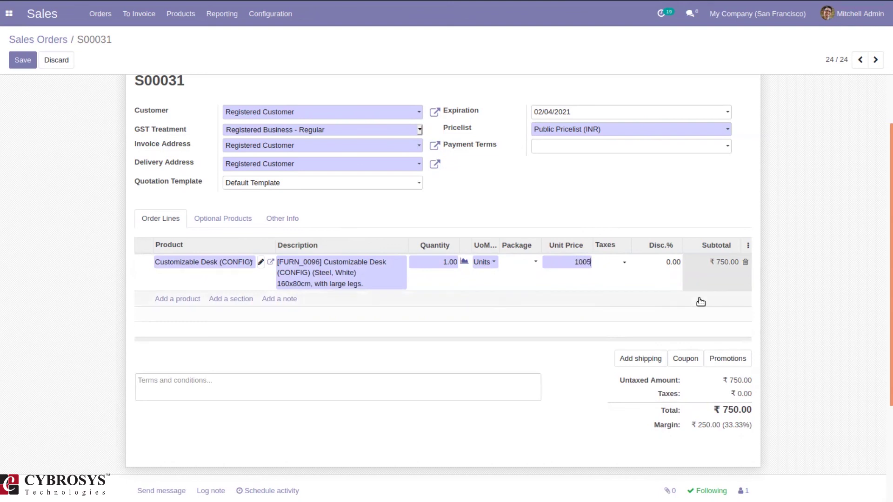
{"action": "left_click", "coordinate": [735, 328]}
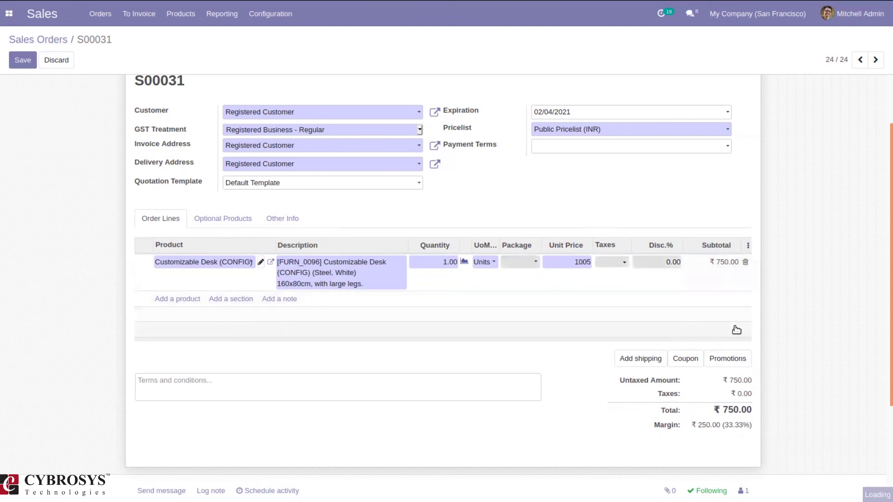
{"action": "left_click", "coordinate": [641, 359]}
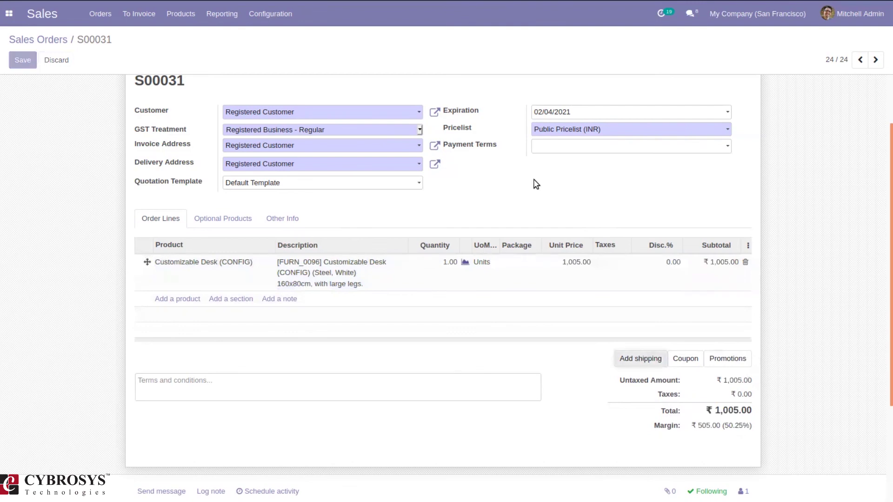
Add the Free delivery charges line, now 0.00, keeping the total at 1,005.00
{"action": "left_click", "coordinate": [342, 71]}
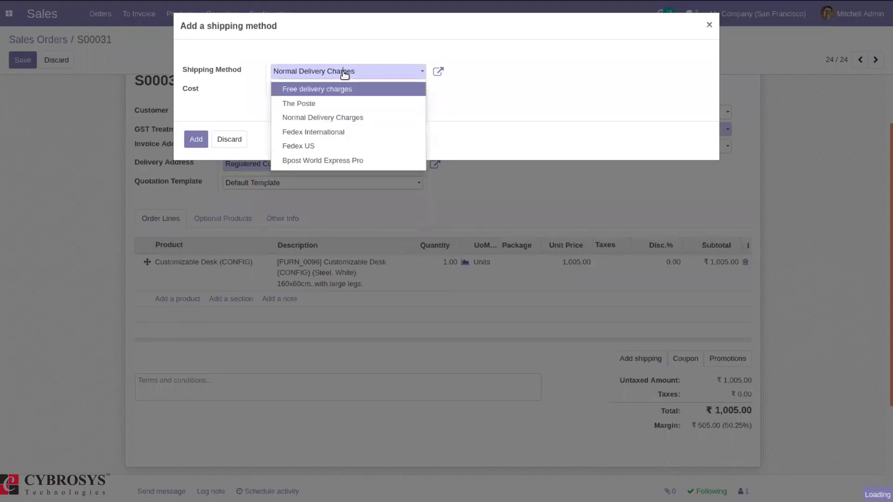
{"action": "left_click", "coordinate": [316, 93]}
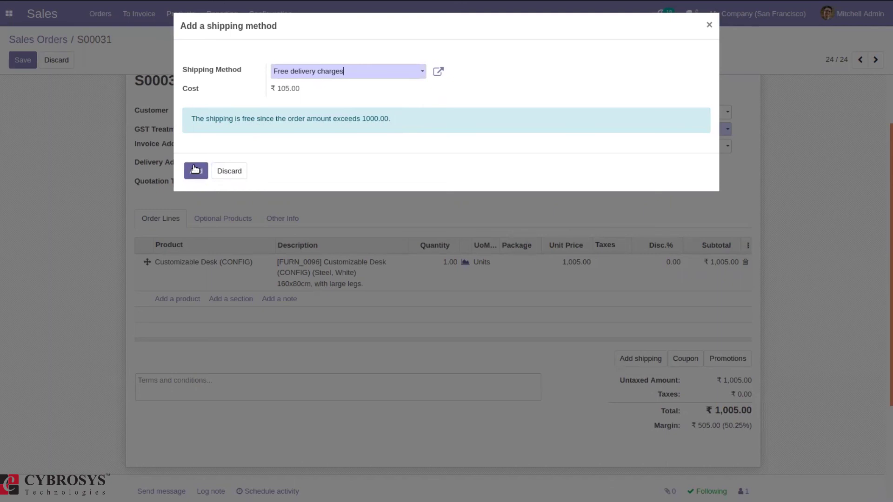
{"action": "left_click", "coordinate": [195, 170]}
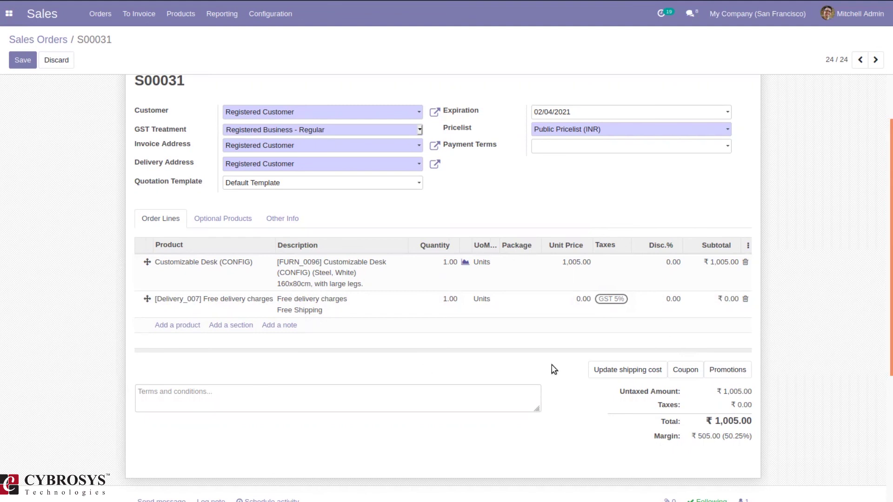
{"action": "scroll", "coordinate": [884, 301], "scroll_direction": "up", "scroll_amount": 3}
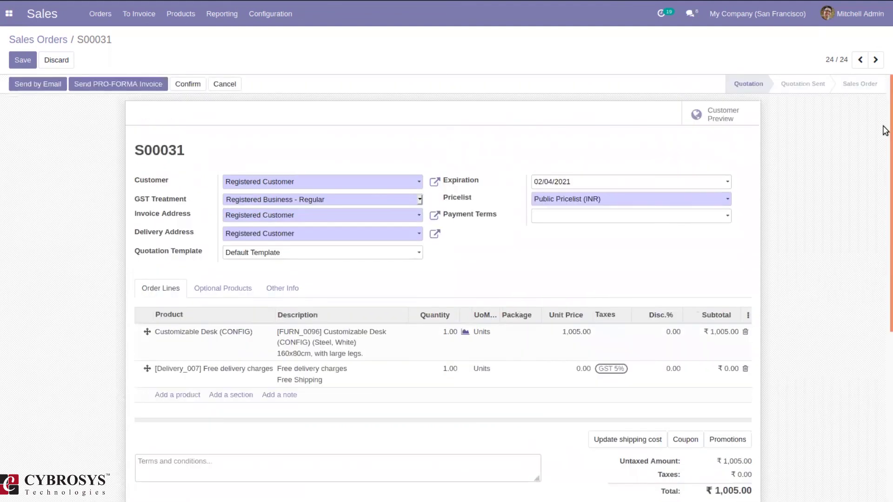
{"action": "scroll", "coordinate": [881, 279], "scroll_direction": "down", "scroll_amount": 6}
{"action": "scroll", "coordinate": [872, 407], "scroll_direction": "up", "scroll_amount": 5}
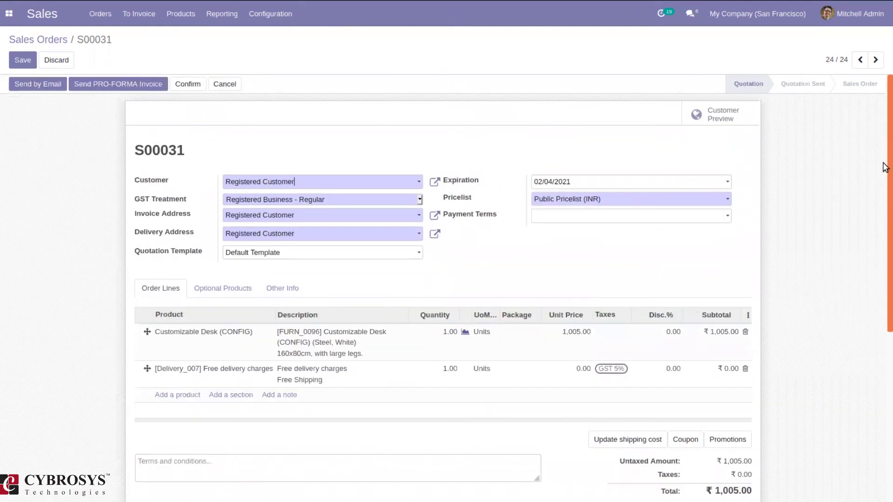